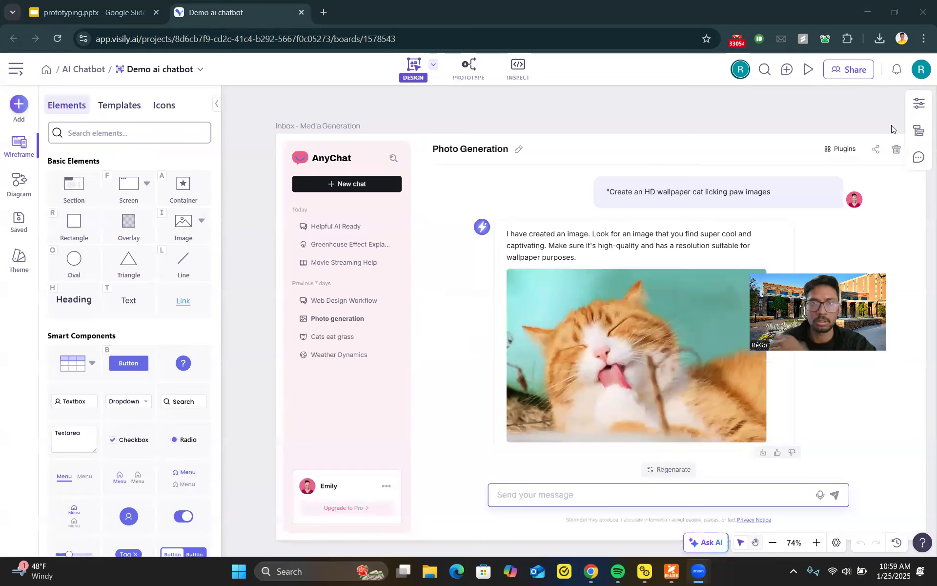
Step: Review the chatbot screens laid out on the design board
click(770, 543)
click(771, 543)
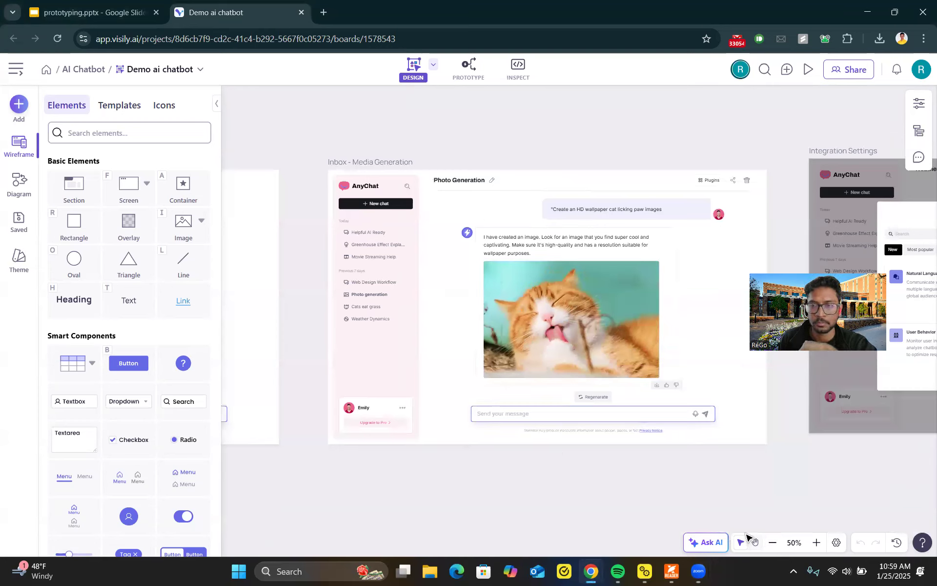
drag(299, 334, 311, 354)
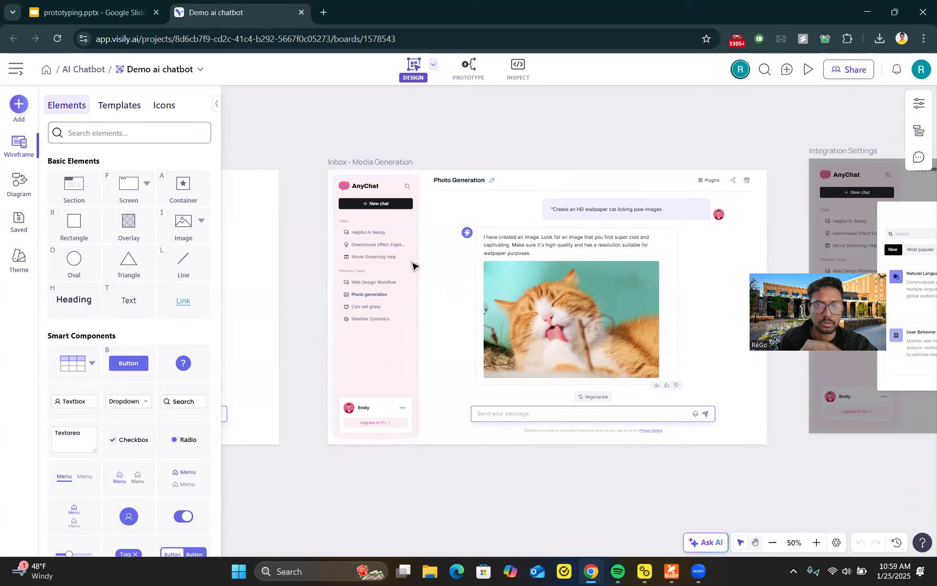
click(468, 236)
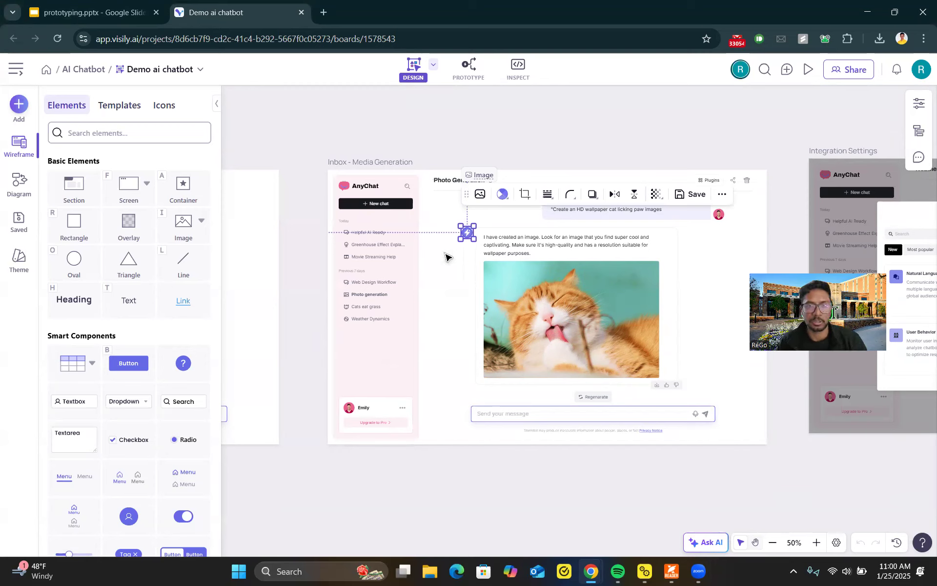
click(312, 276)
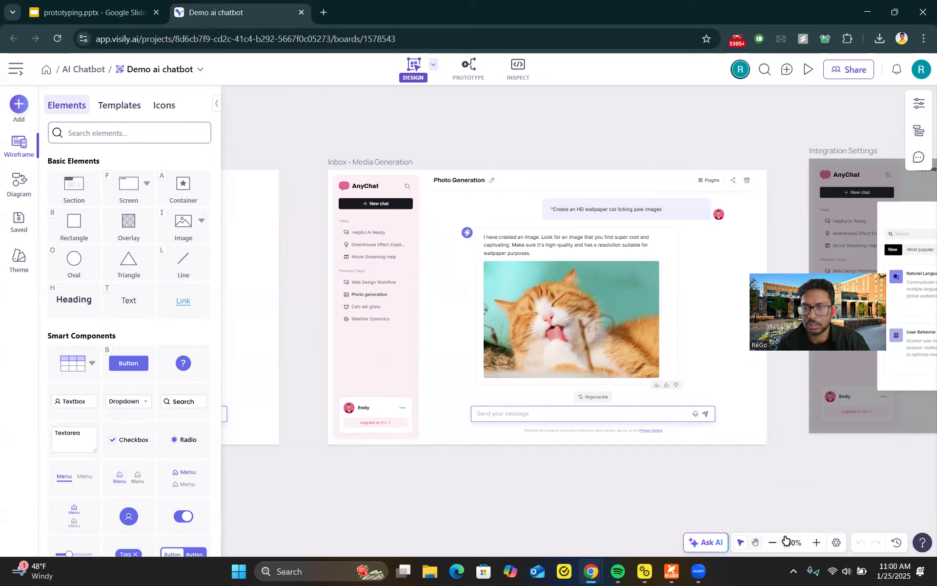
click(755, 543)
drag(309, 356, 632, 354)
drag(312, 279, 799, 302)
drag(557, 409, 161, 385)
drag(579, 288, 270, 267)
drag(450, 320, 231, 279)
drag(505, 287, 860, 324)
drag(454, 271, 537, 334)
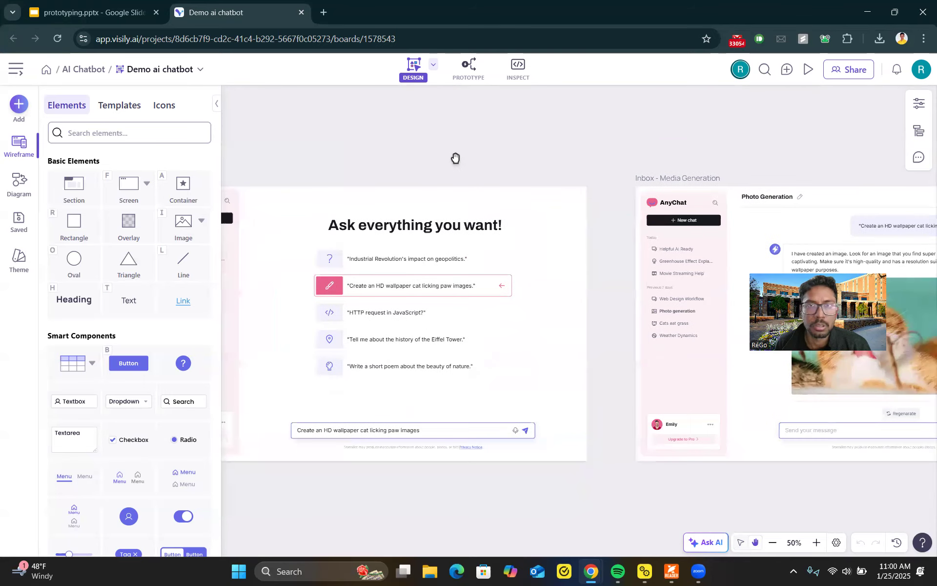
Step: Switch to Prototype mode and examine the flow connections linking the chatbot screens
click(469, 68)
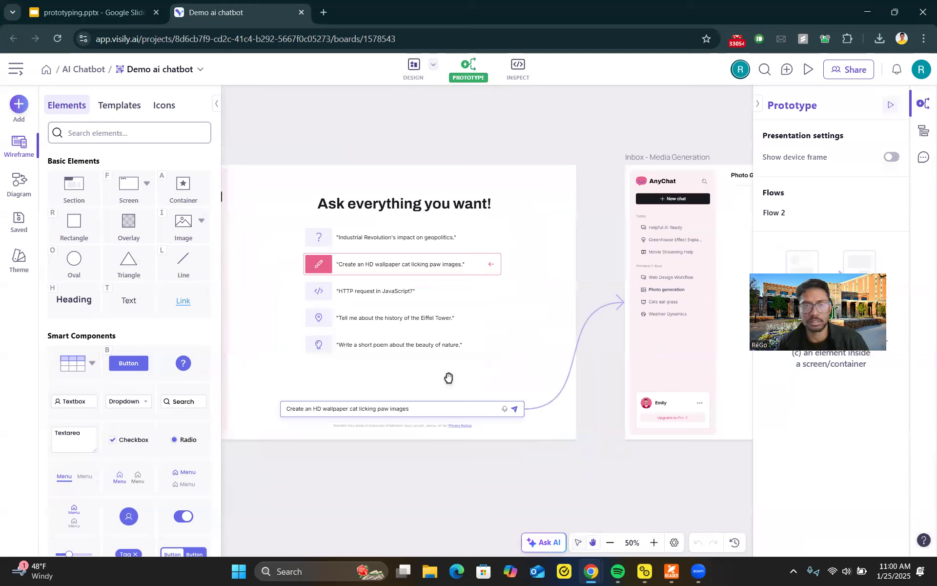
drag(460, 429, 607, 452)
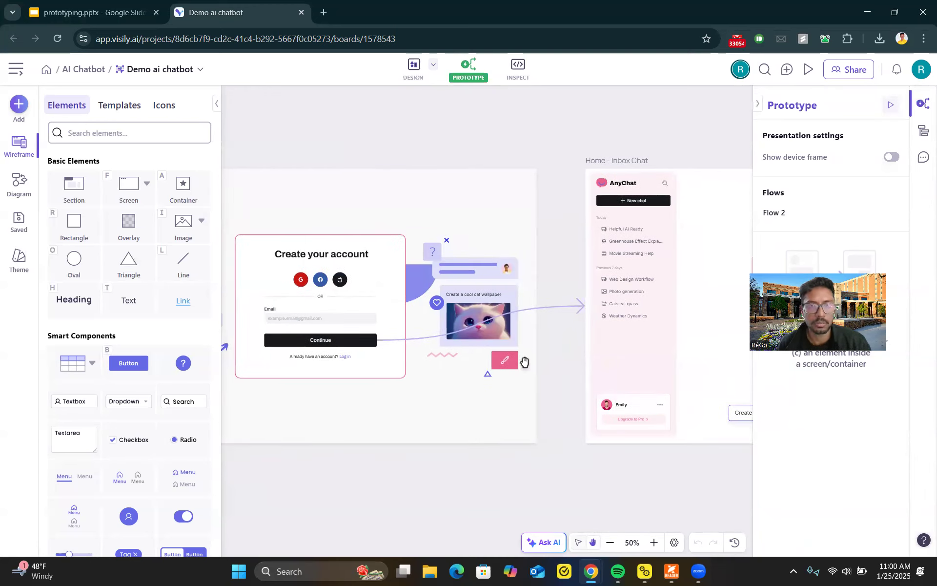
drag(456, 359, 271, 381)
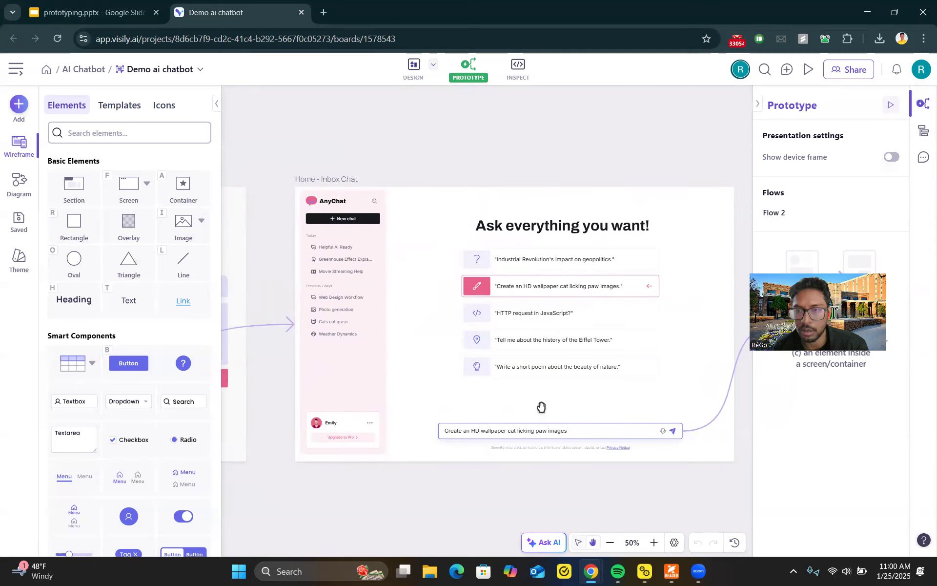
drag(634, 455, 373, 441)
drag(522, 443, 396, 444)
drag(649, 437, 153, 447)
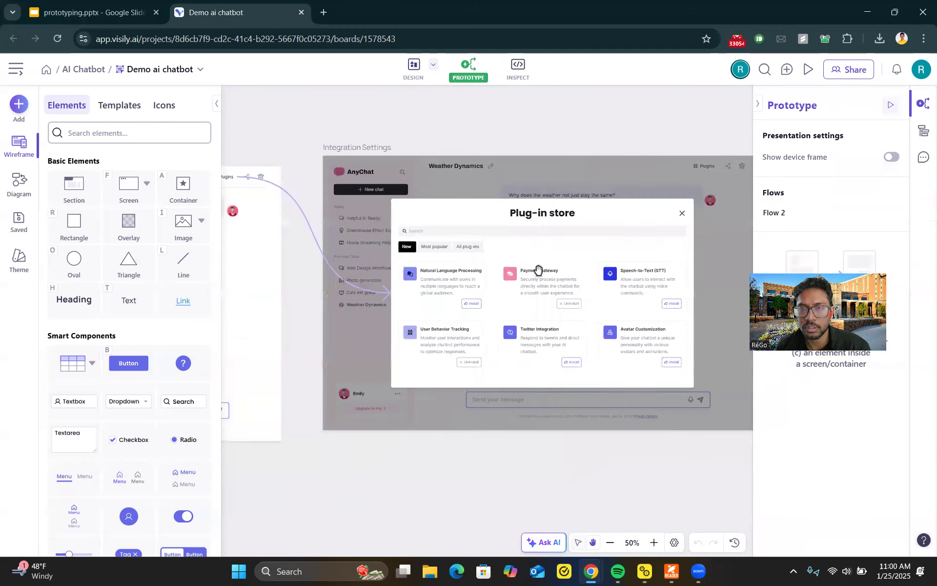
Step: Open the prototype in presentation mode in a new tab
click(809, 70)
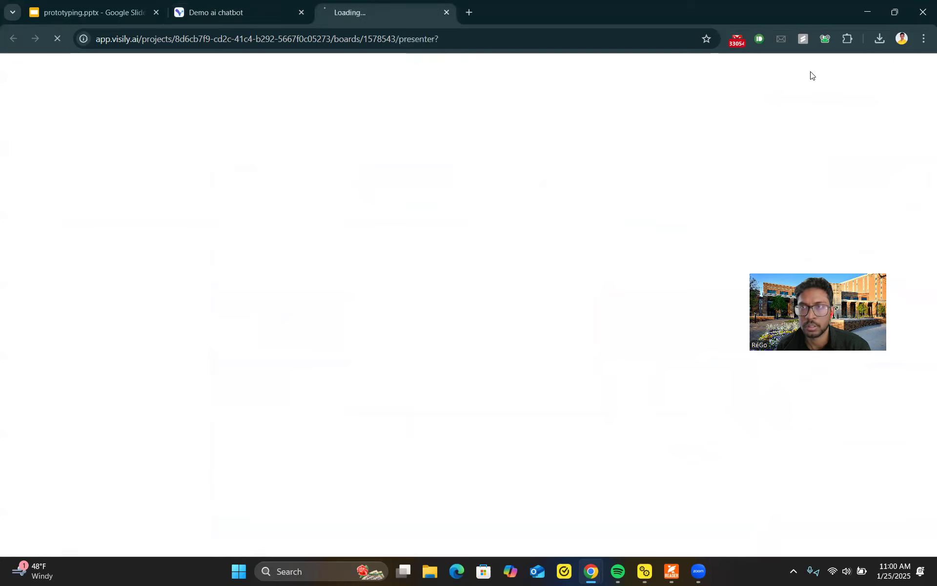
click(261, 20)
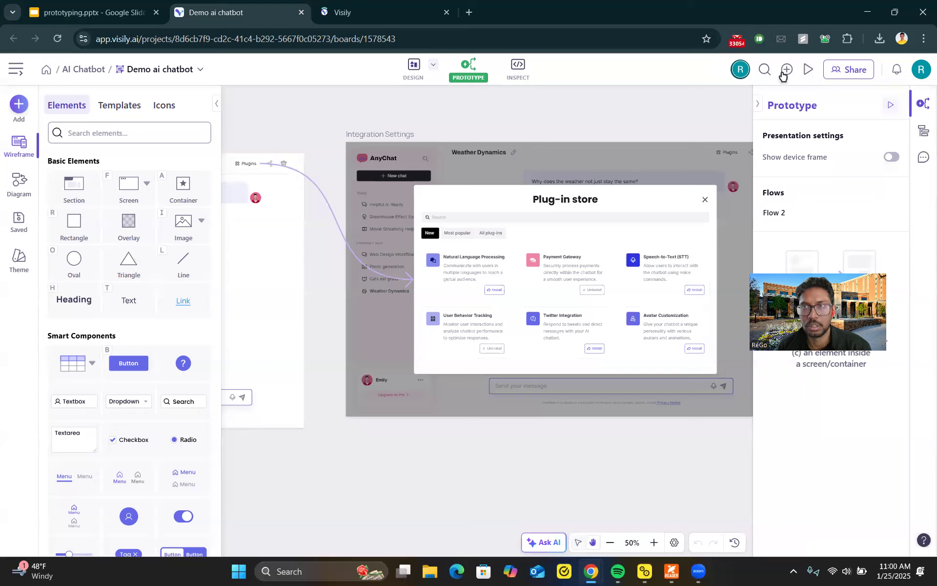
click(400, 15)
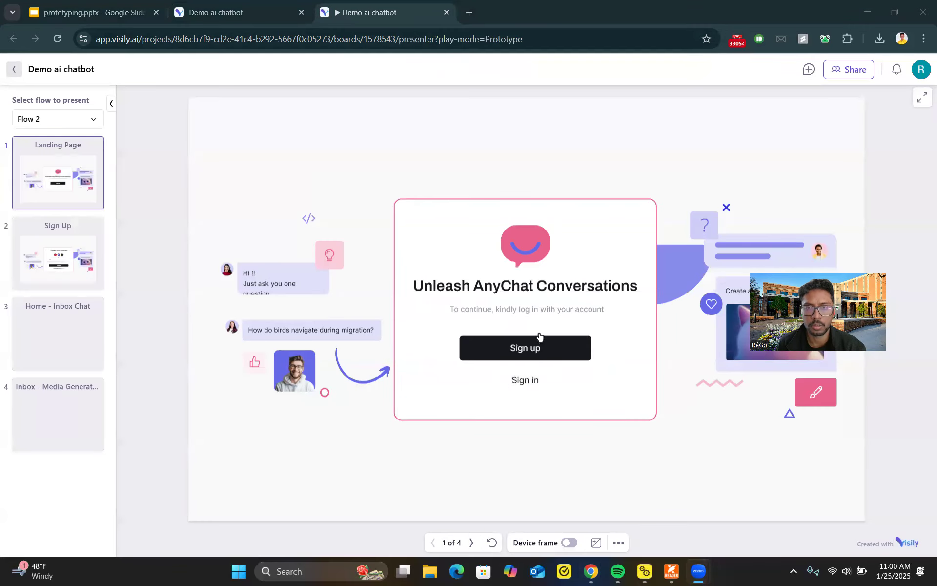
click(328, 205)
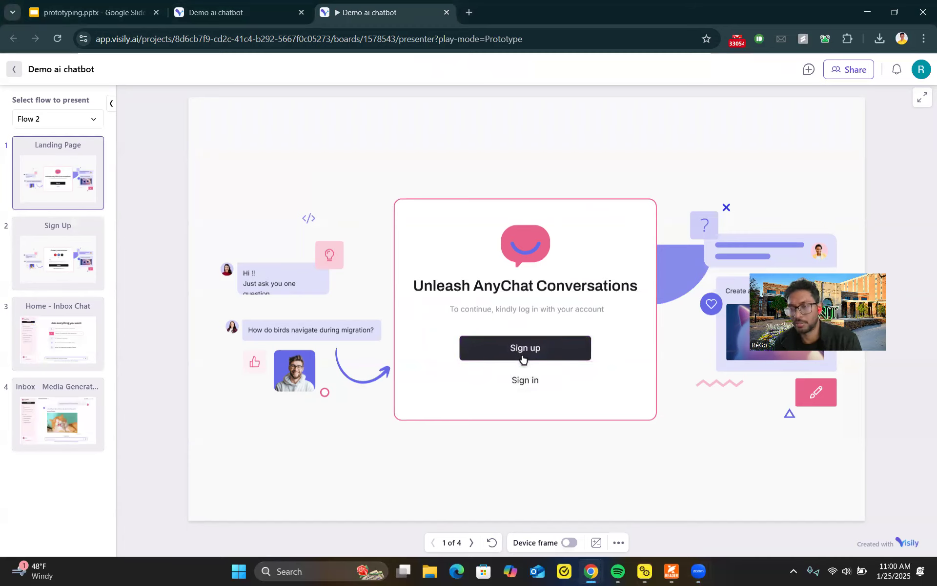
Step: Click through the prototype from Sign up and Continue to the chat and the generated photo screen
click(548, 353)
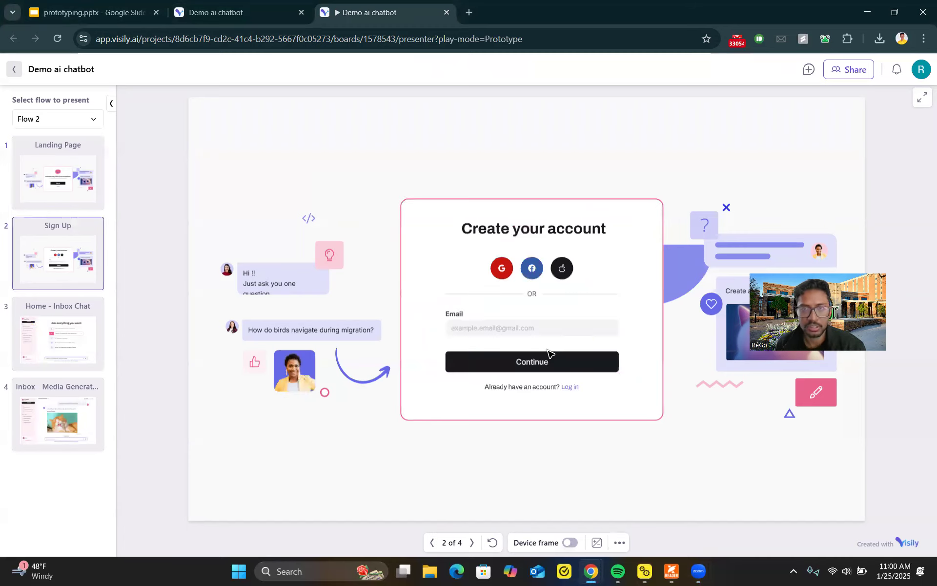
click(504, 328)
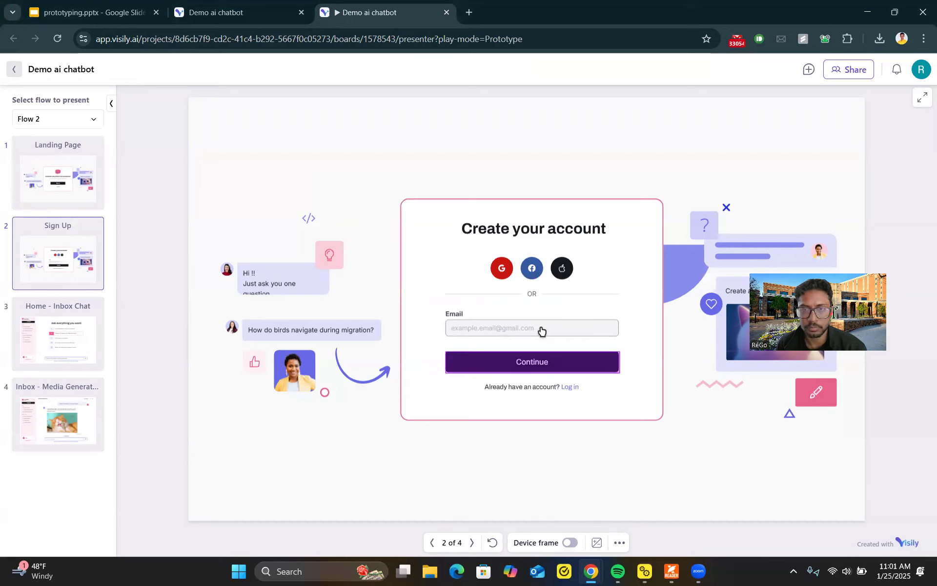
click(539, 368)
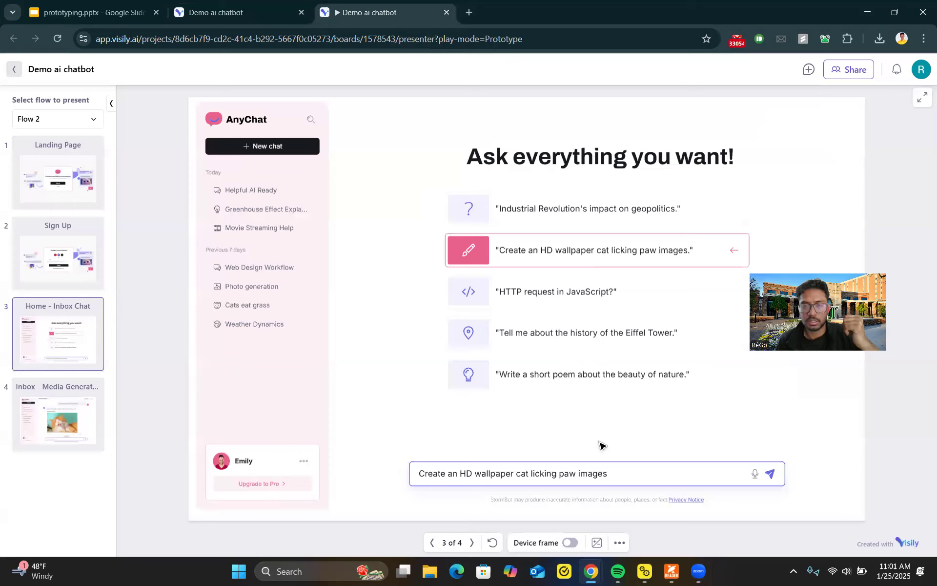
click(770, 475)
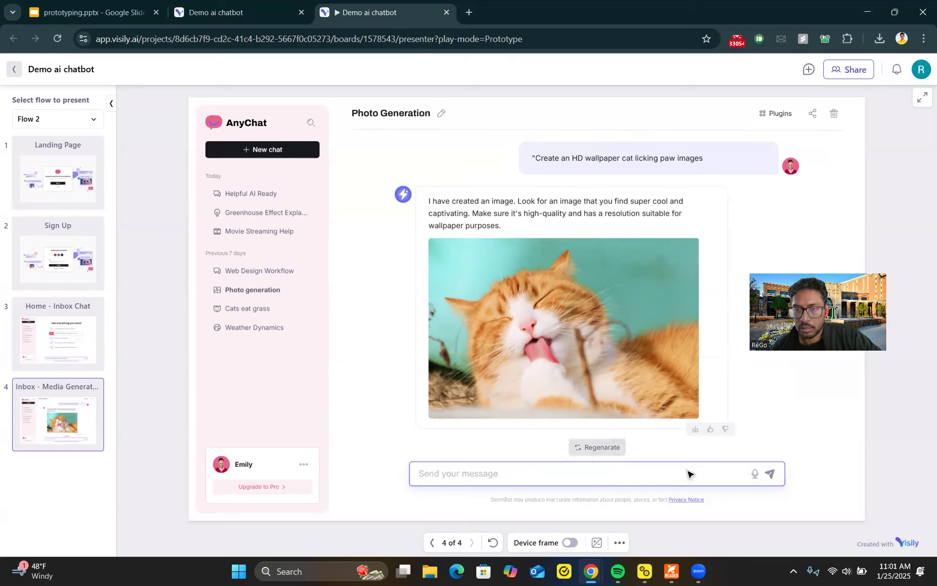
Step: Open and close the plug-in store on the Photo Generation screen of the prototype
click(787, 121)
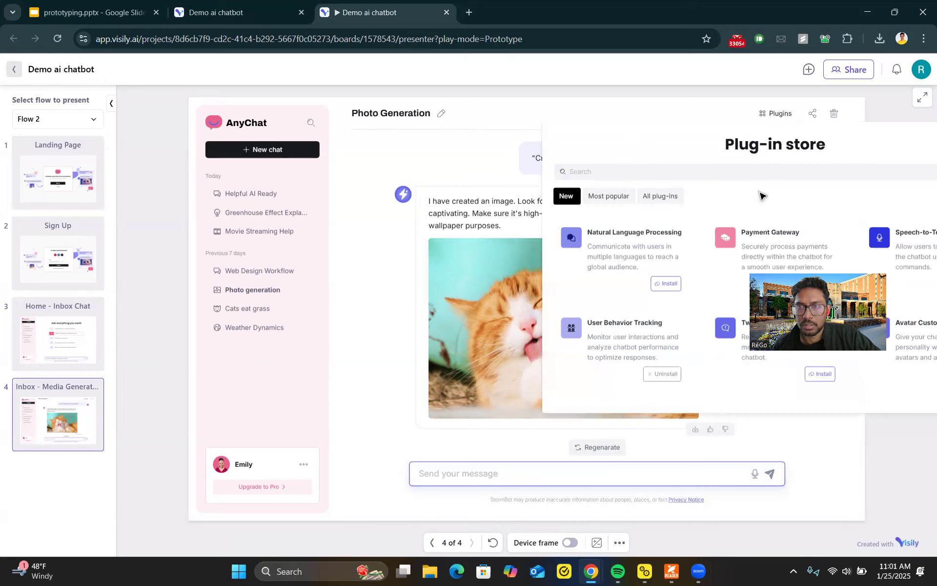
click(782, 115)
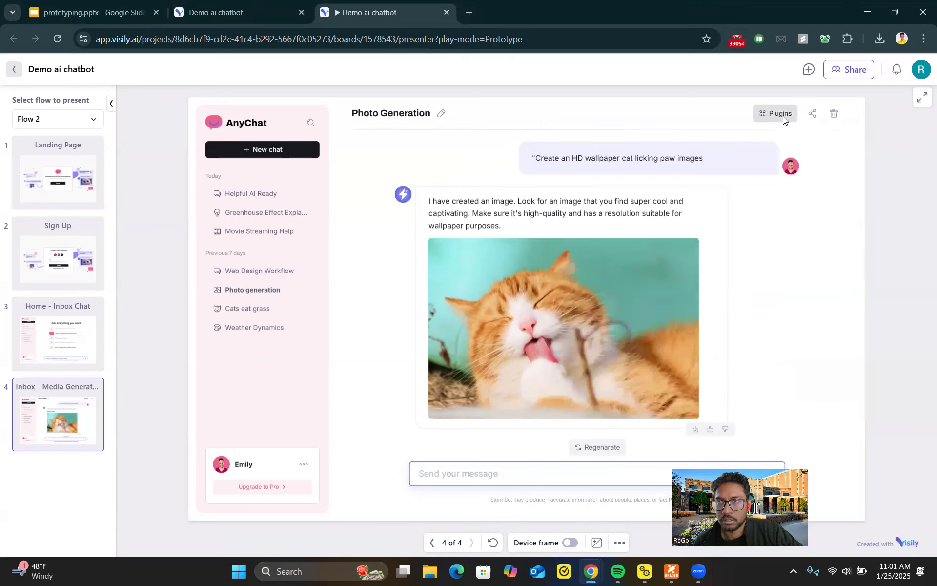
click(780, 116)
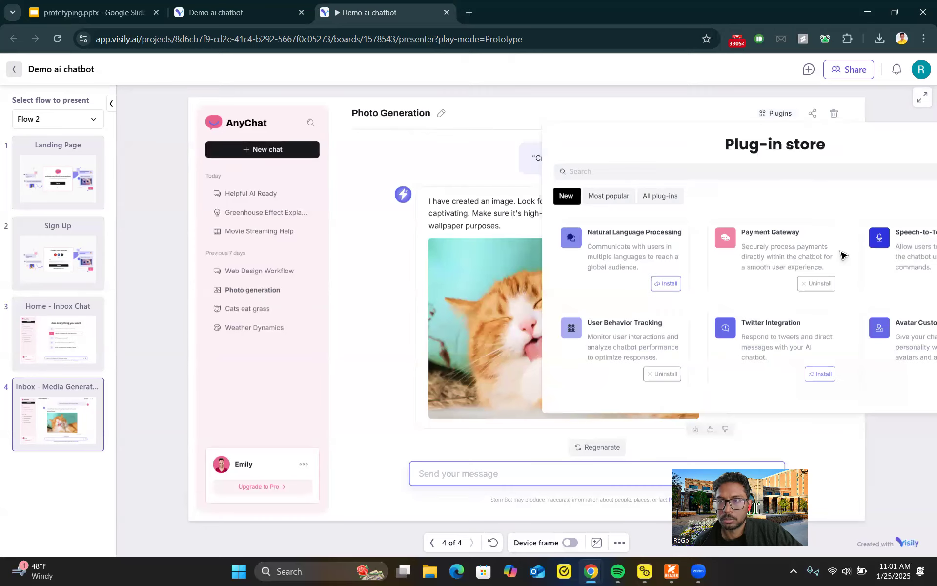
click(790, 119)
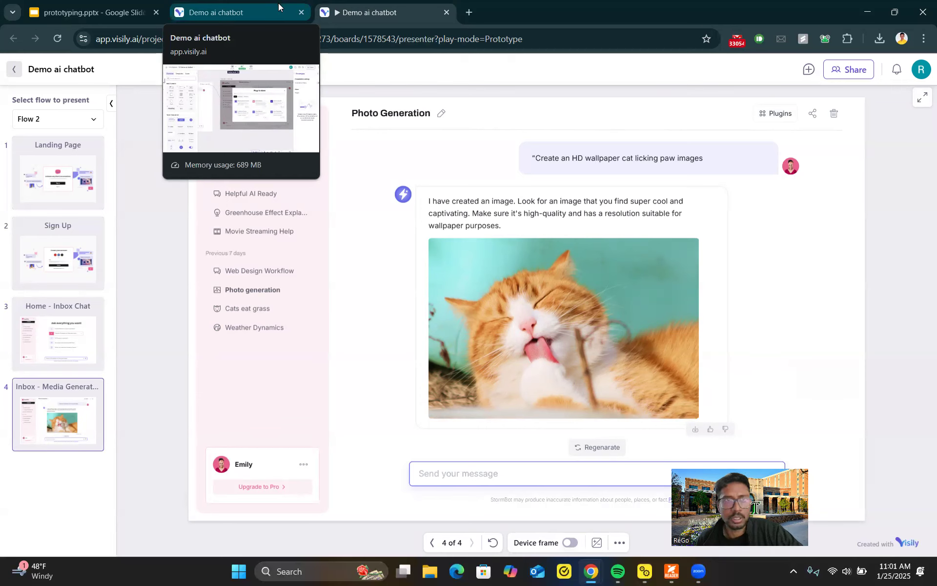
Step: Return to the editor and create a new Hi-fi Design board in the AI Chatbot folder
click(271, 7)
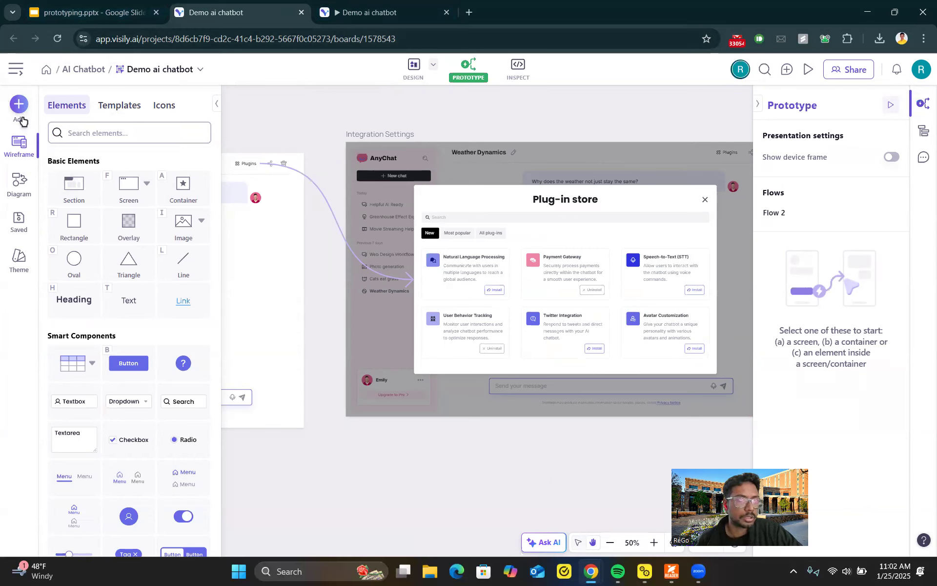
click(18, 103)
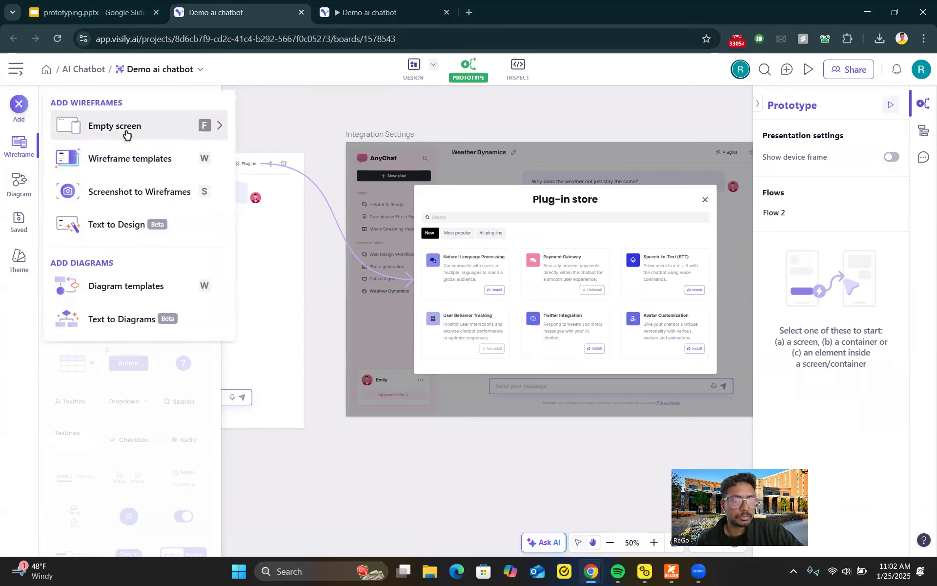
click(127, 135)
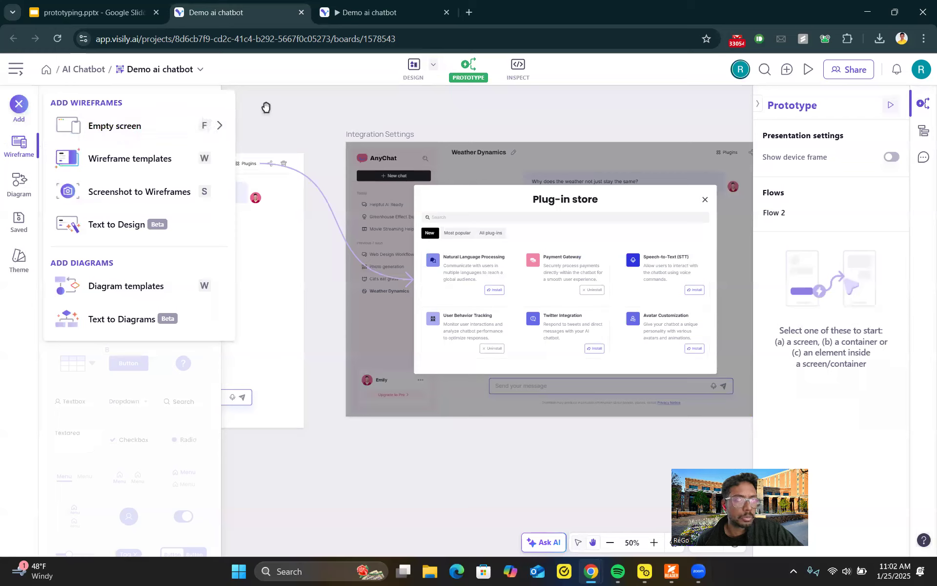
click(18, 71)
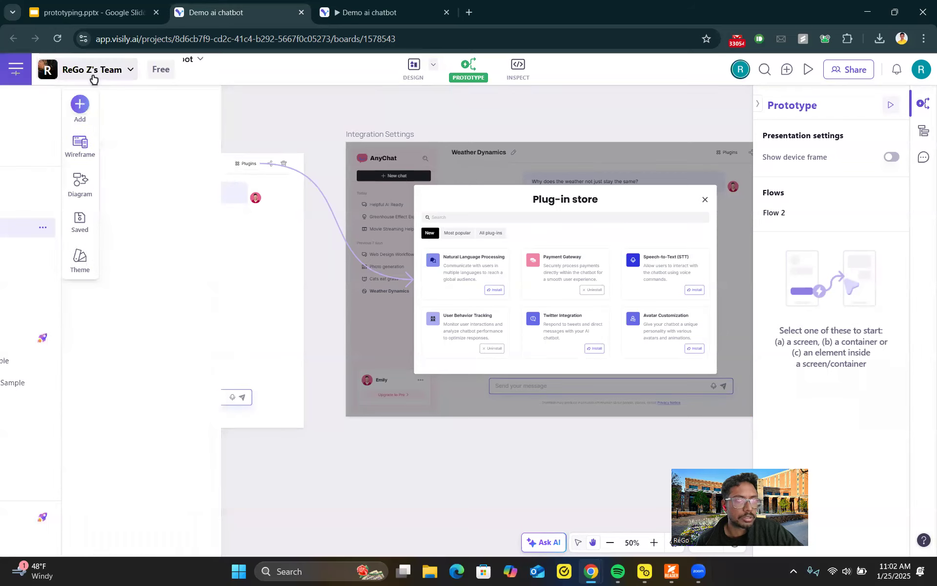
click(93, 76)
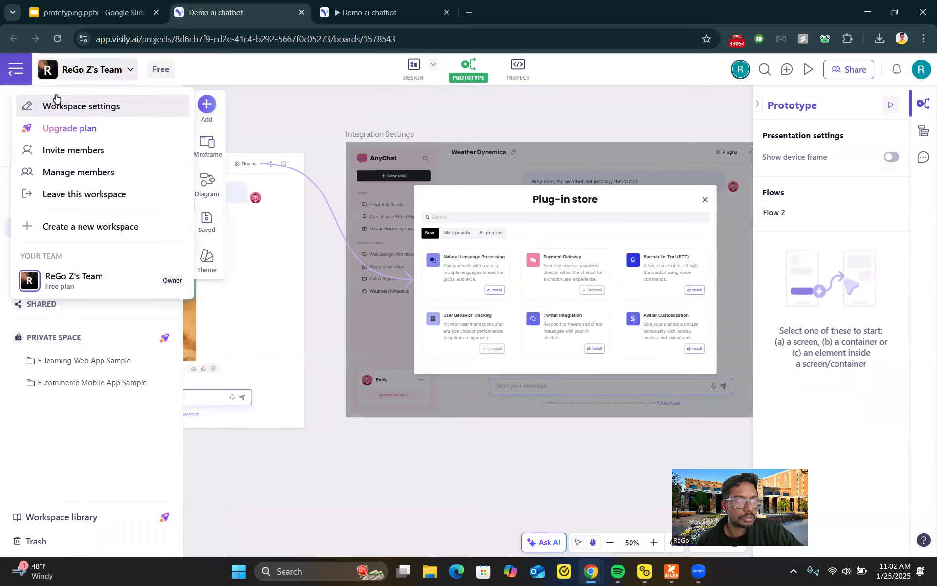
click(41, 70)
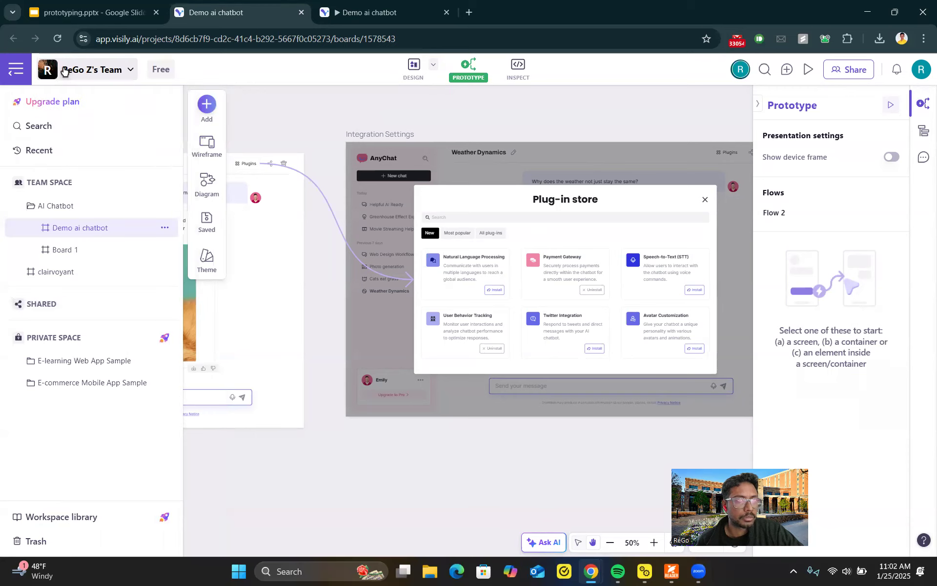
click(57, 205)
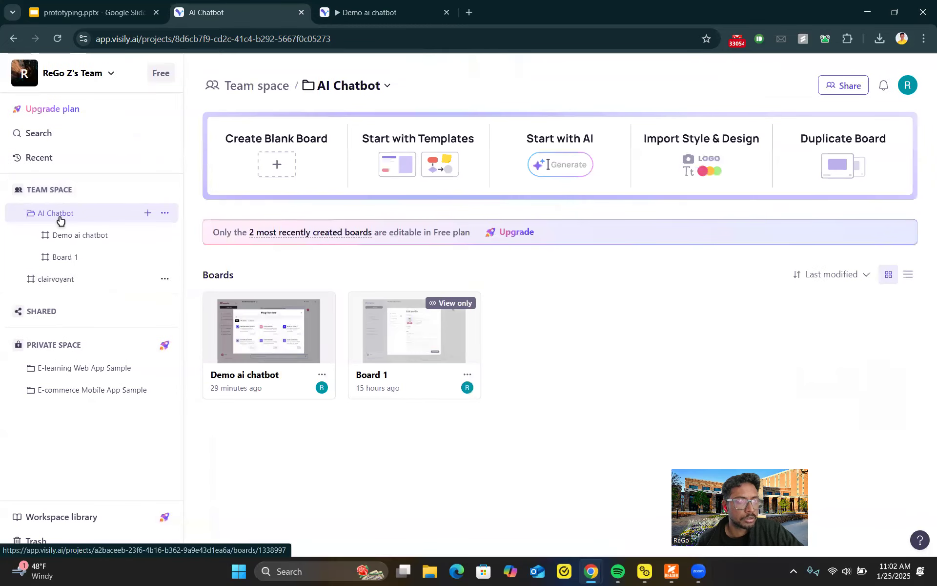
click(148, 214)
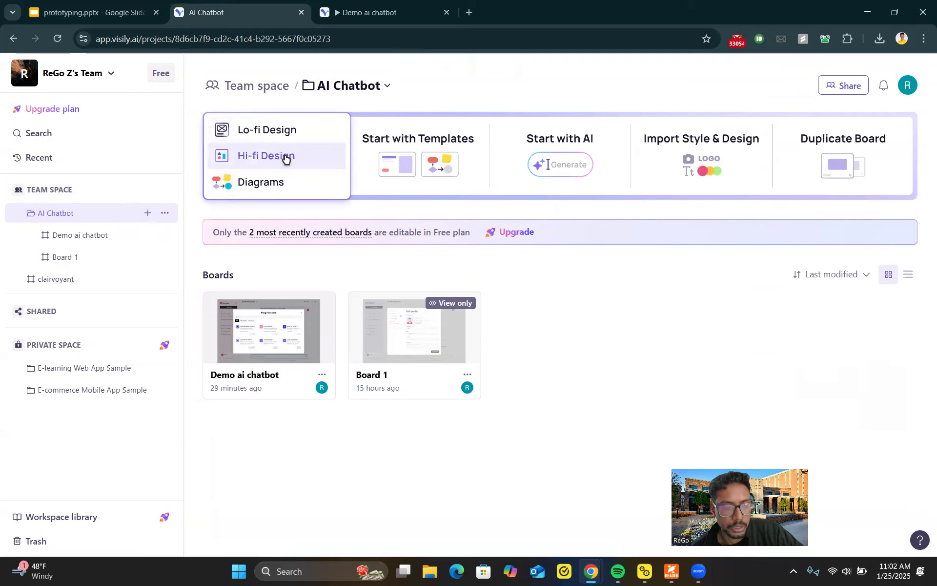
click(290, 159)
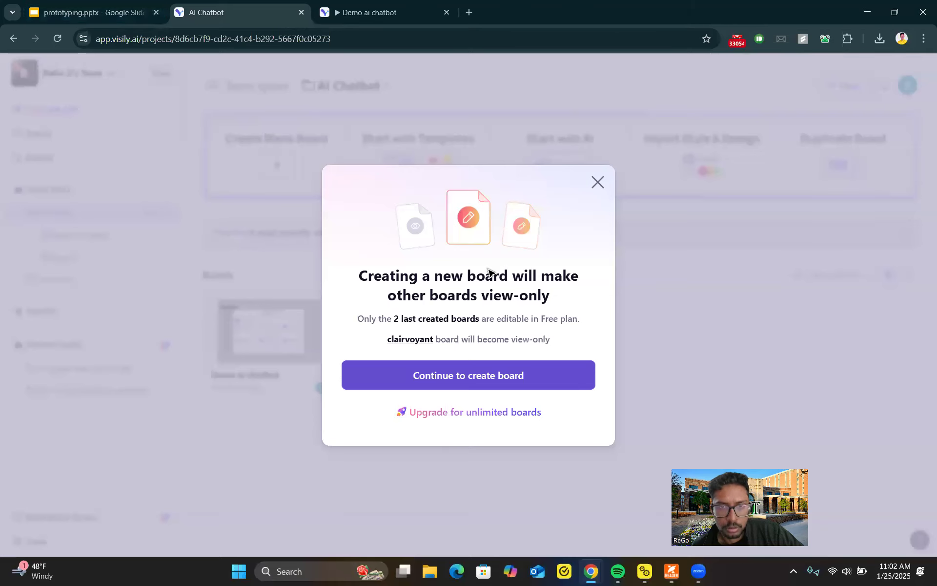
click(498, 379)
Step: Switch to the prototyping slides and open the UI Mockup slide
click(93, 12)
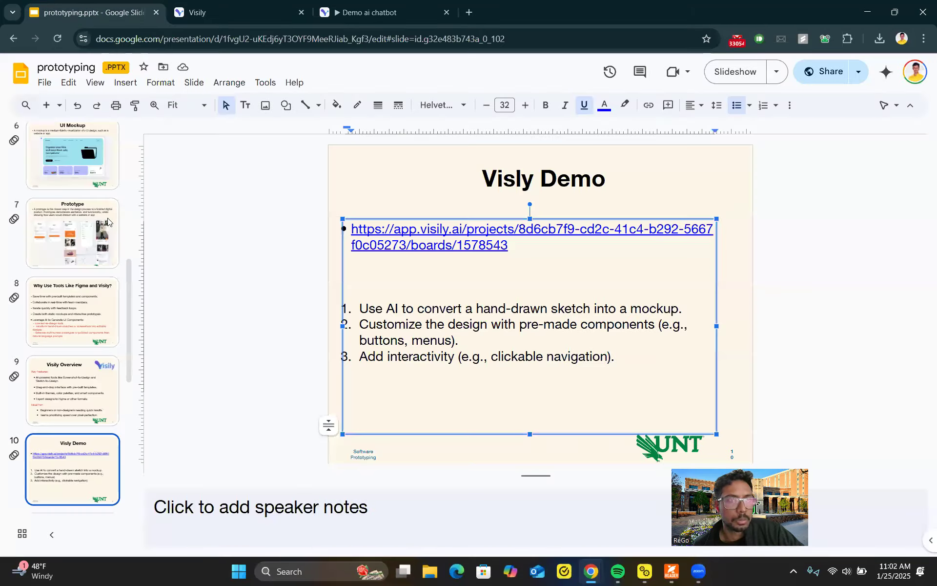
scroll(91, 166, up, 2)
click(86, 198)
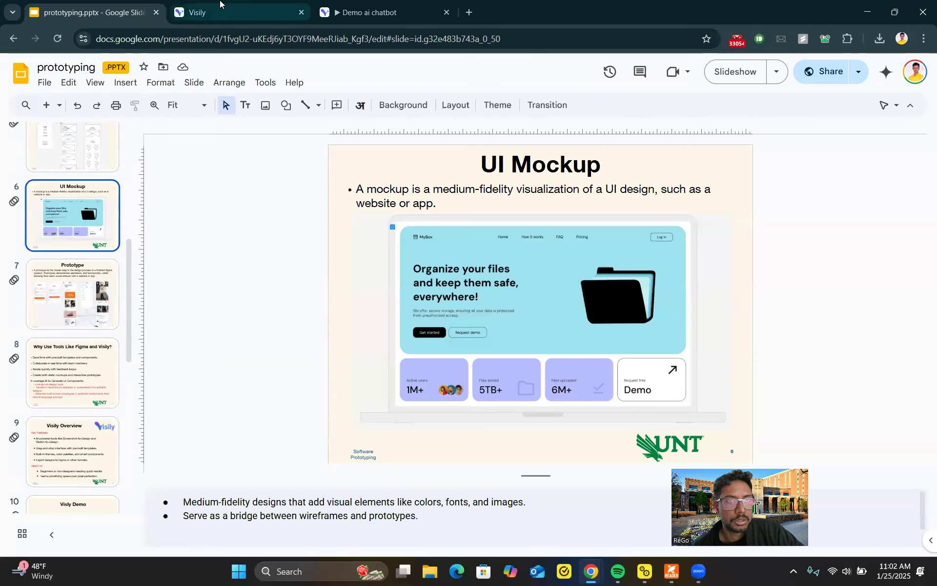
Step: Open Text to Design on the untitled board and return to the team space overview
click(239, 12)
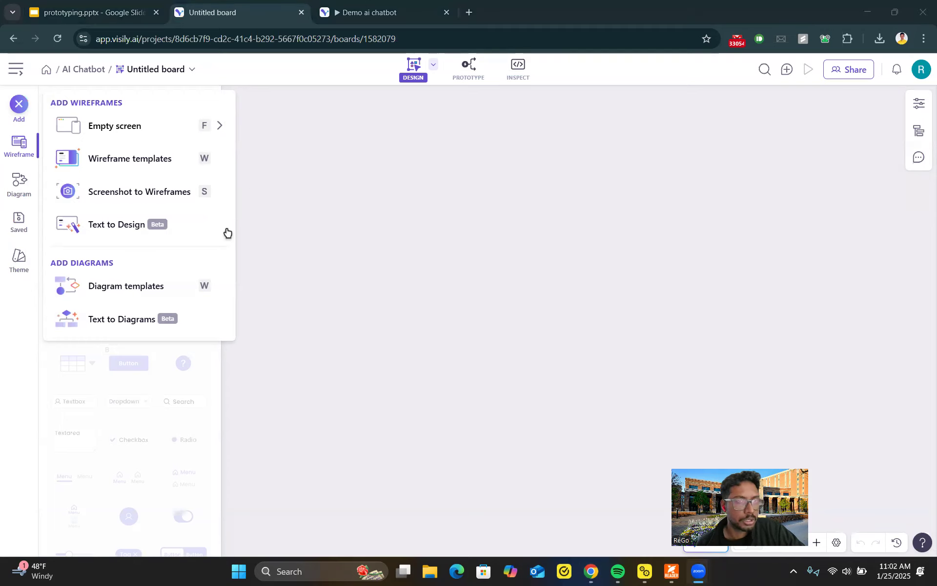
click(134, 223)
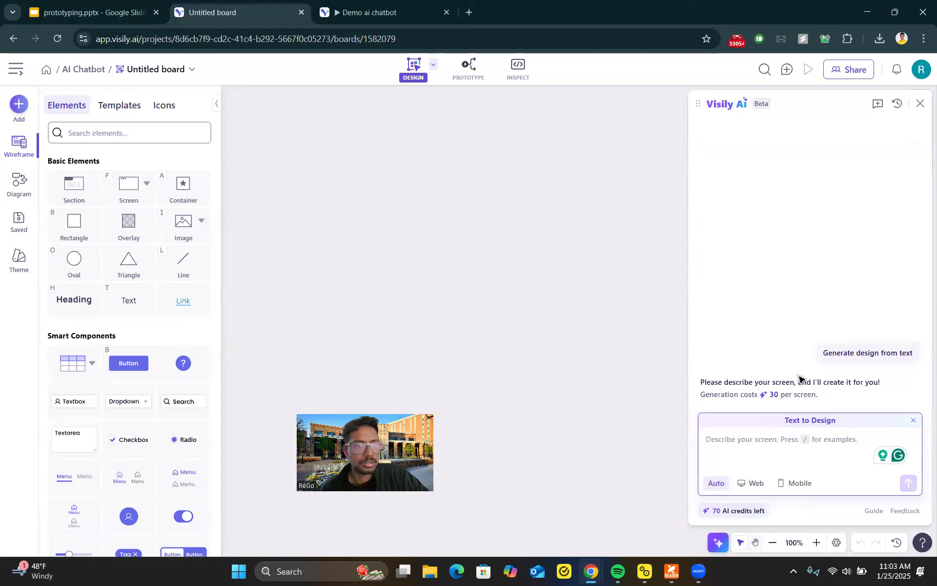
click(83, 73)
click(47, 70)
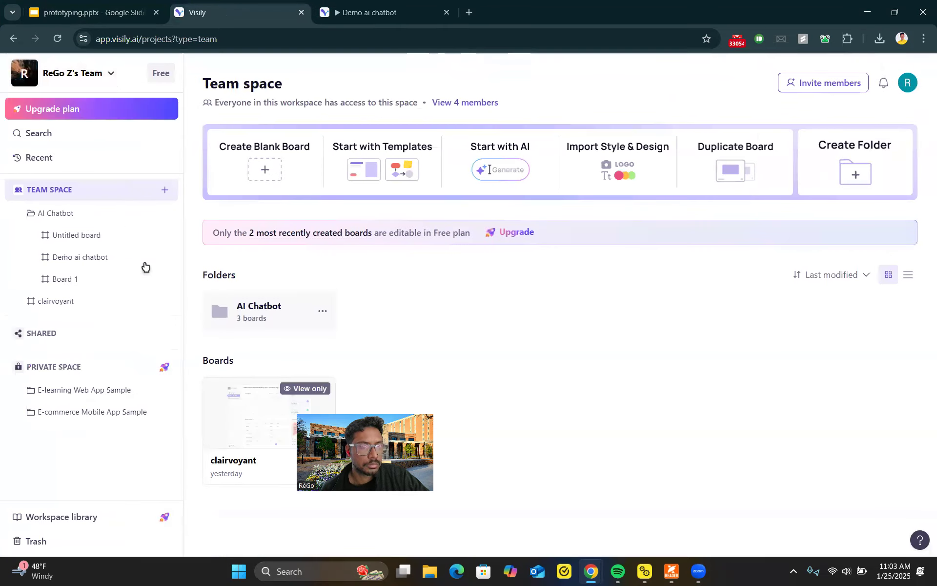
Step: Open the Demo ai chatbot board from the AI Chatbot folder
mouse_move(363, 193)
click(231, 315)
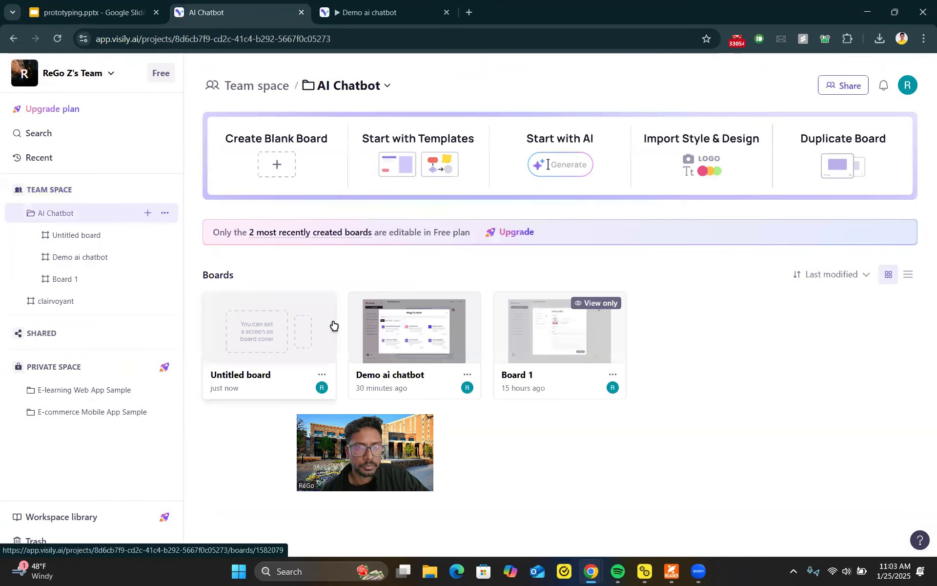
click(418, 338)
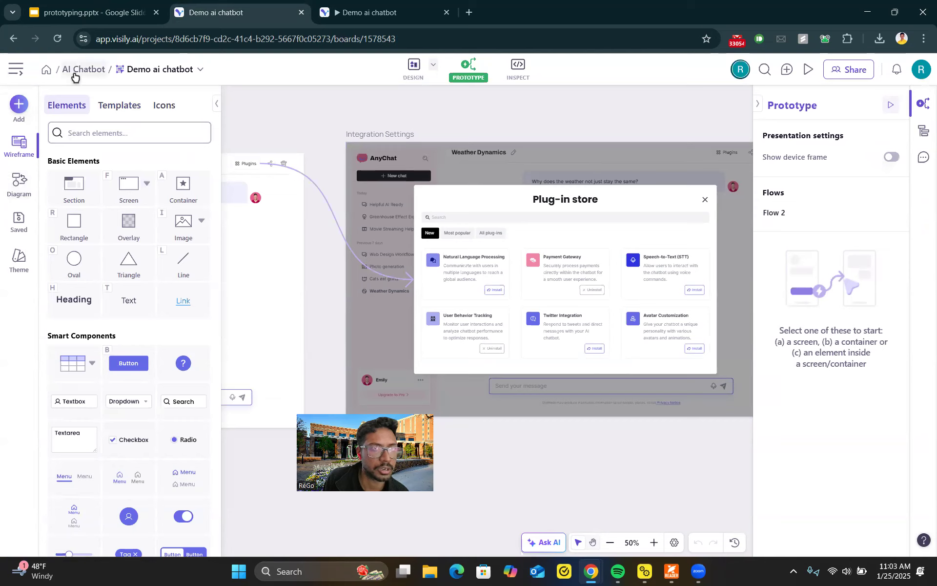
Step: Browse the screen templates and theme settings, opening and closing Generate theme from text
click(100, 105)
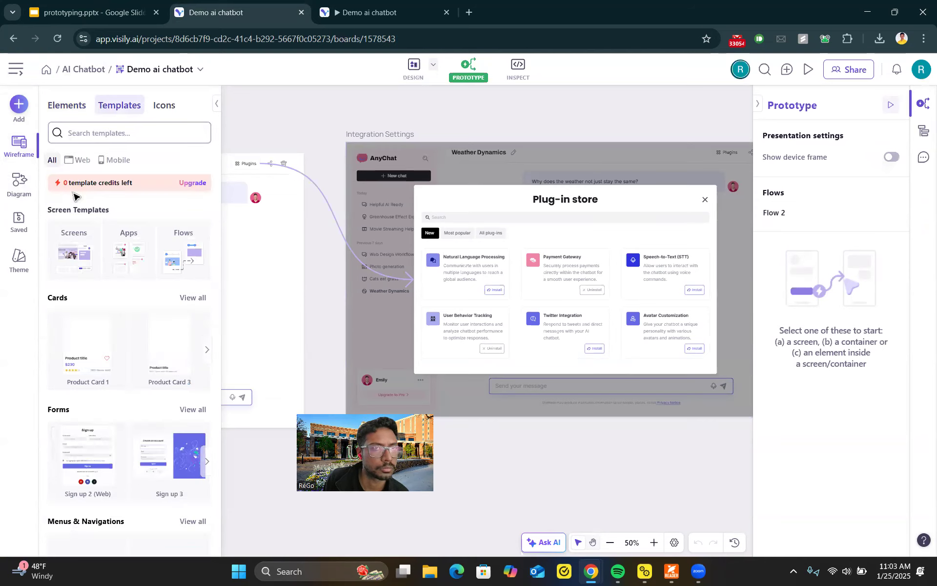
scroll(75, 252, down, 7)
scroll(81, 257, down, 6)
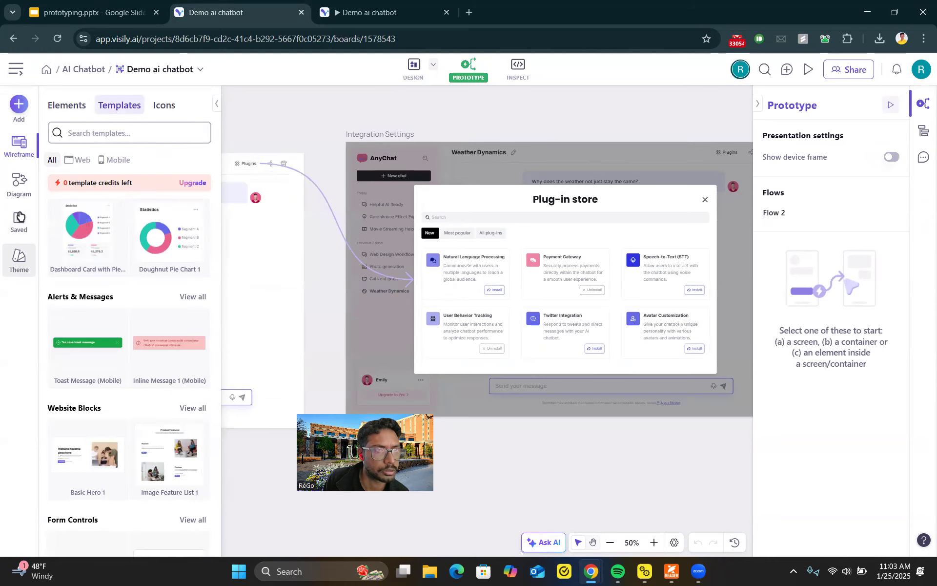
click(19, 261)
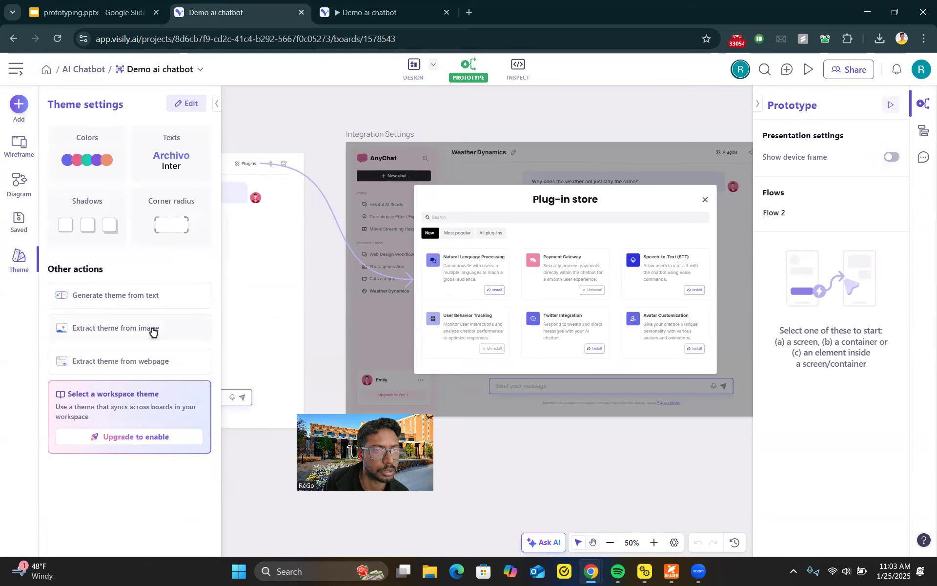
click(156, 298)
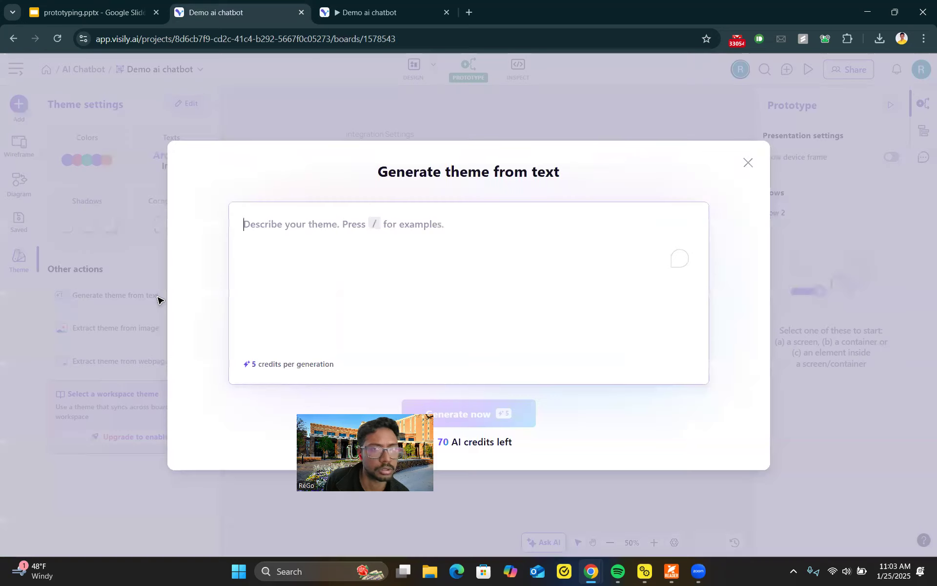
click(747, 163)
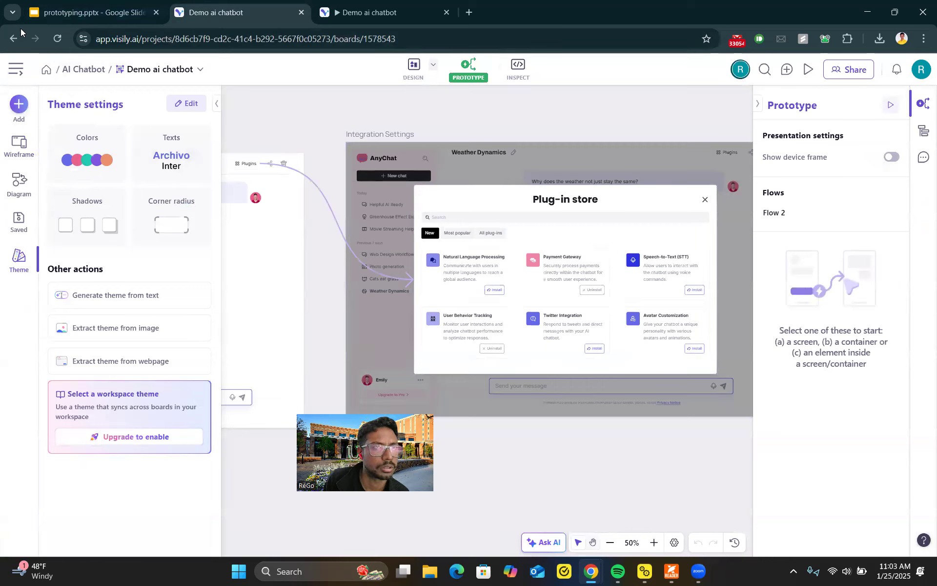
Step: Go back to the Untitled board and open Text to Design
right_click(13, 42)
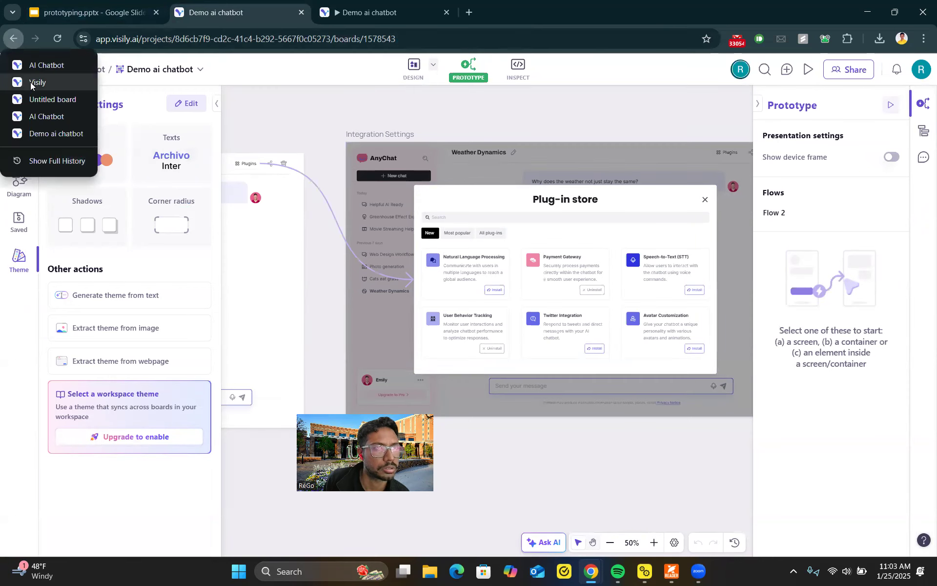
click(27, 99)
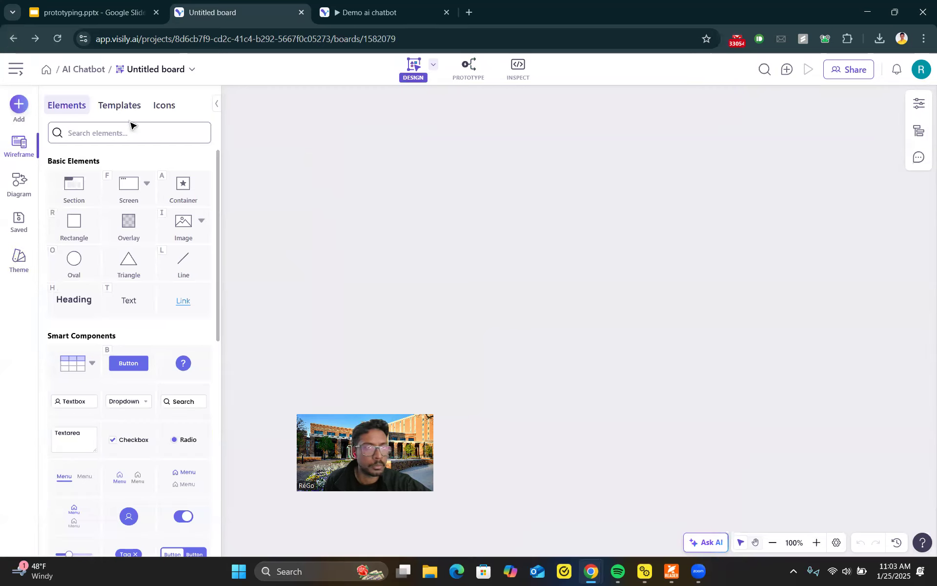
click(20, 110)
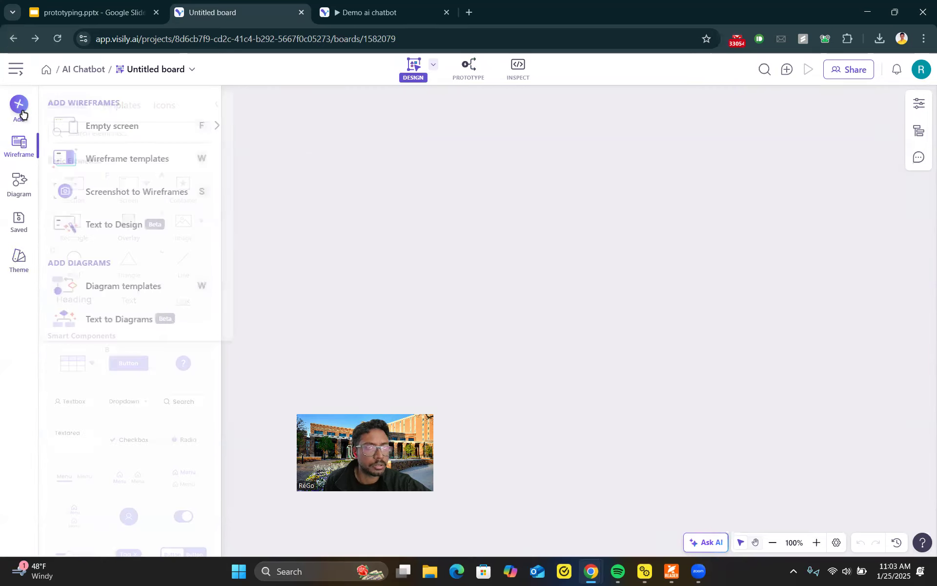
click(126, 227)
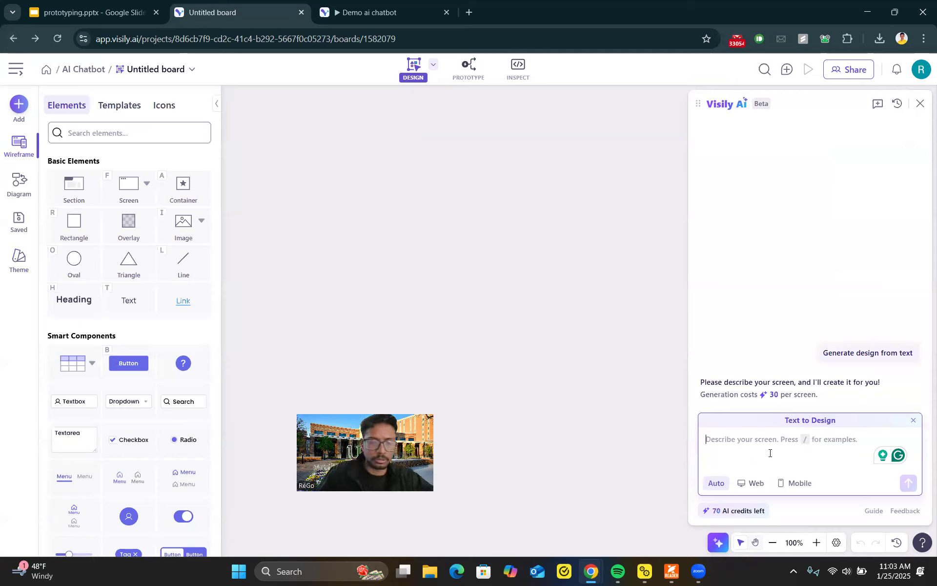
Step: Start the design prompt: "Design a dating app for dogs, I need the theme to be brown, have dog theme UI, have dog toys in the page"
text(Design a)
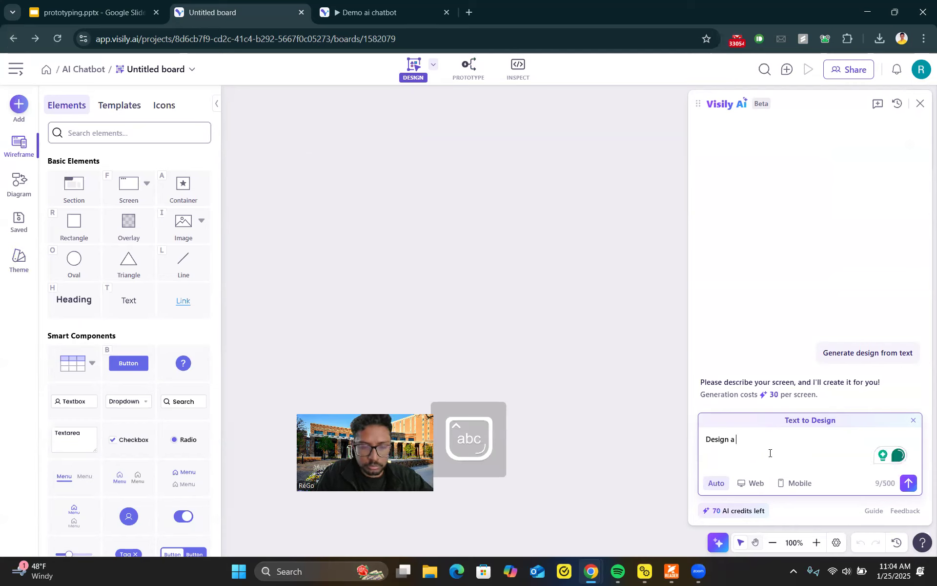
text( dating app for dogs )
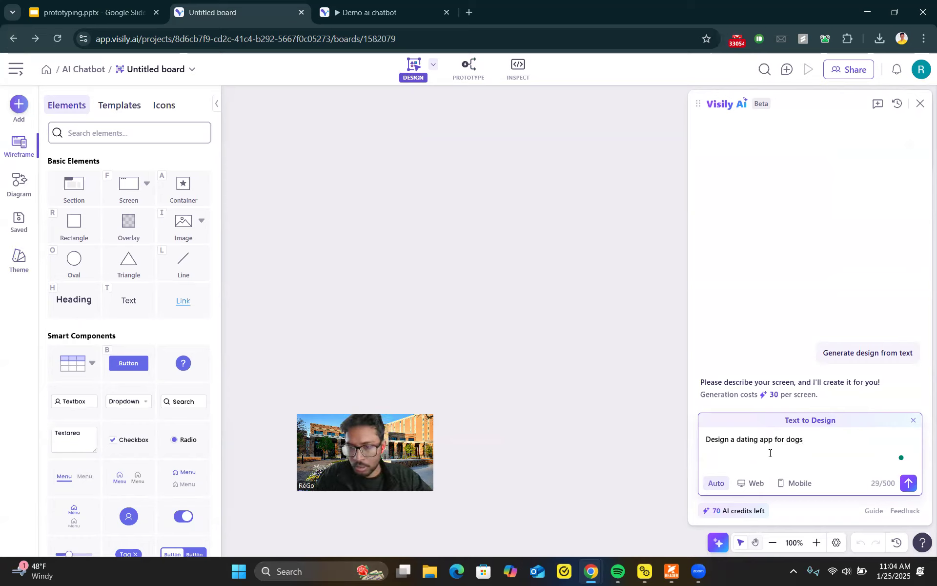
text(, I need the theme to be brown, have dog theme UI,)
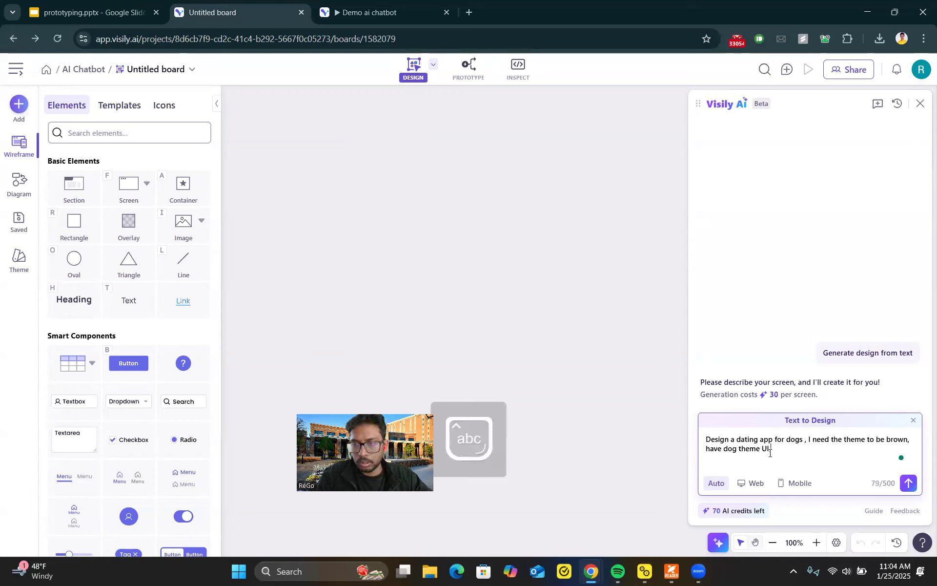
text( have)
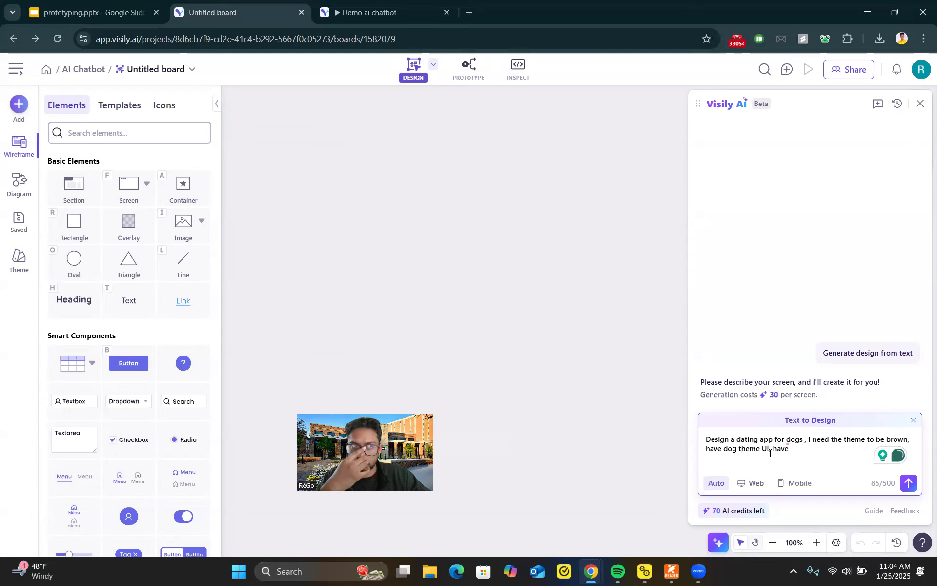
mouse_move(779, 445)
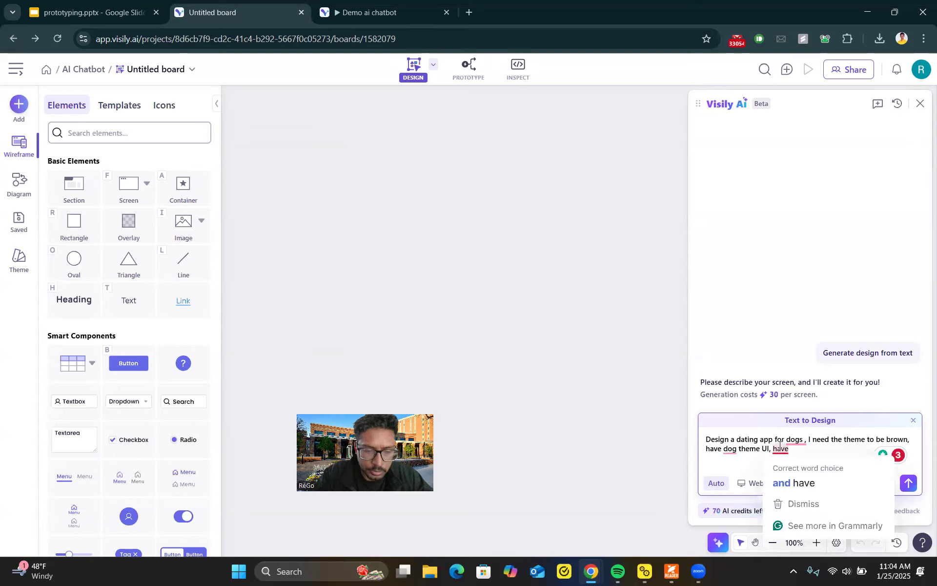
text(do)
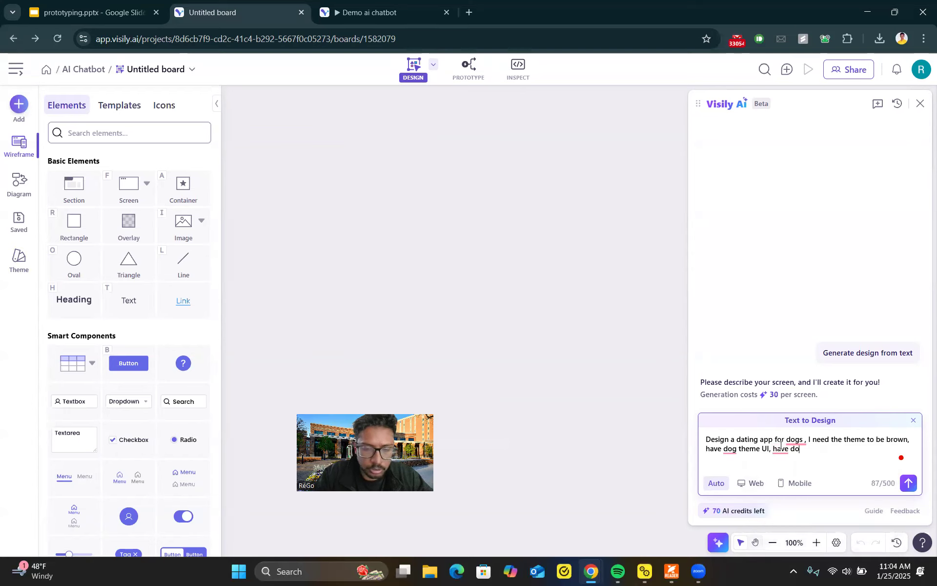
text(g toys in the page, I'm)
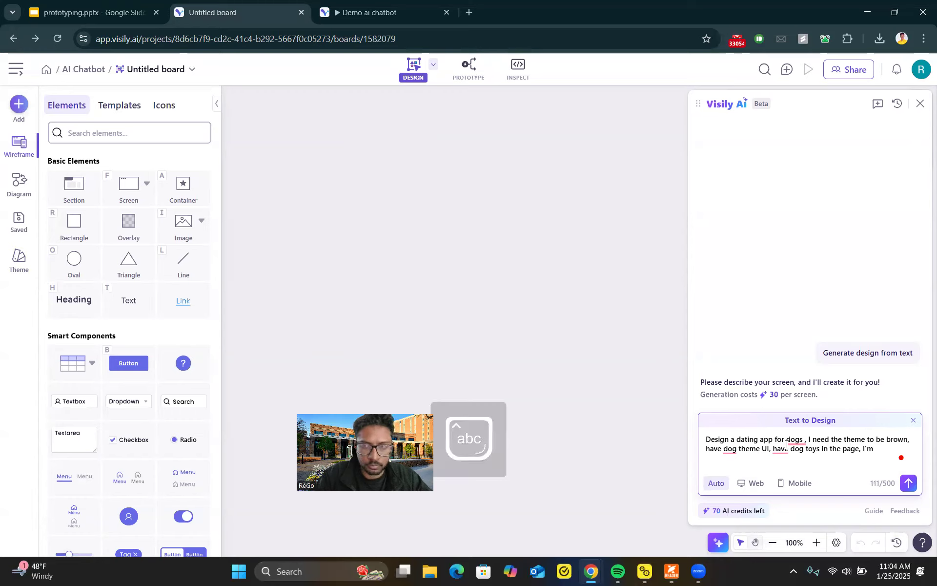
Step: Finish the prompt with a dog-details signup and a swipe screen (left for dogs you like, right for dogs you don't like), then generate
key(BackSpace)
key(BackSpace)
key(BackSpace)
key(BackSpace)
key(Caps_Lock)
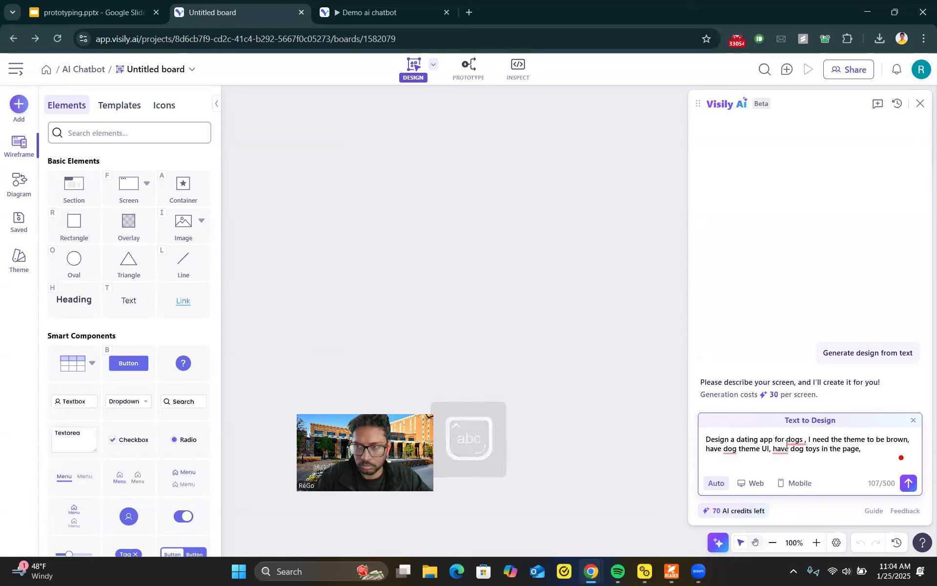
text(O)
key(Caps_Lock)
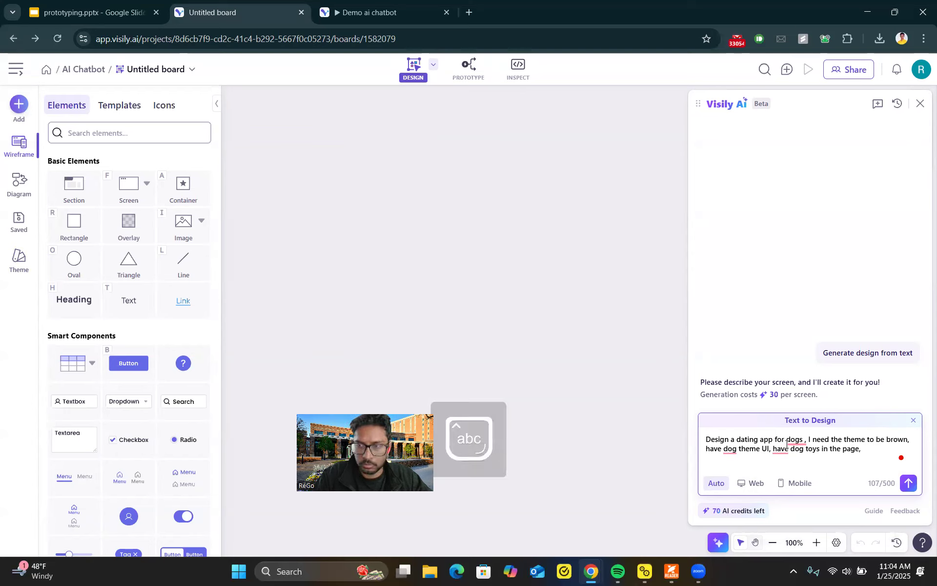
text(Ea)
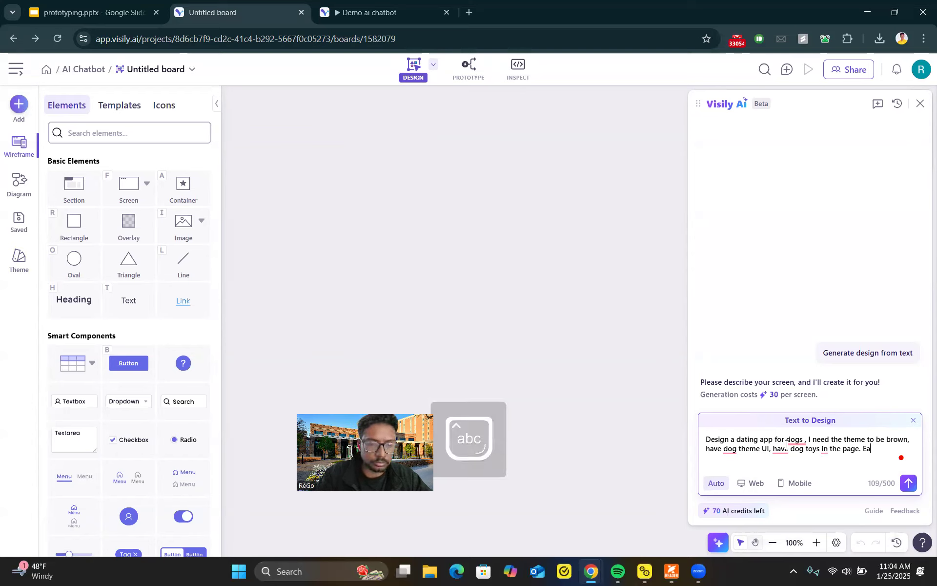
key(BackSpace)
key(BackSpace)
text(On click)
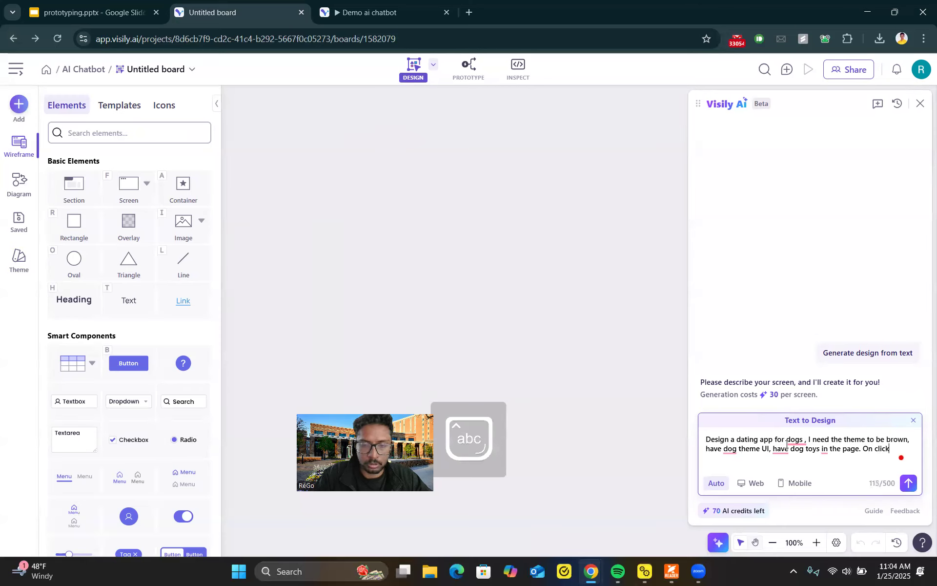
text( on )
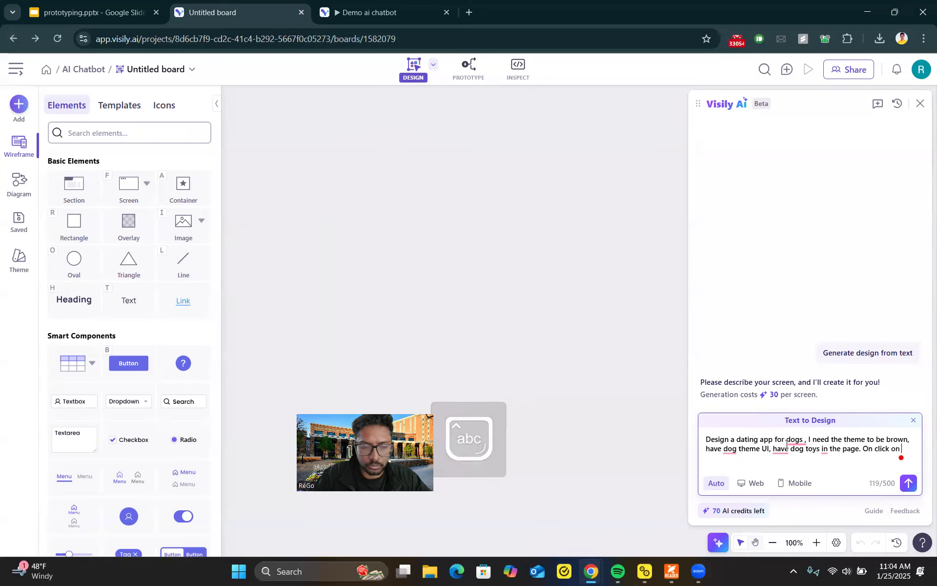
text(signup, the user enters )
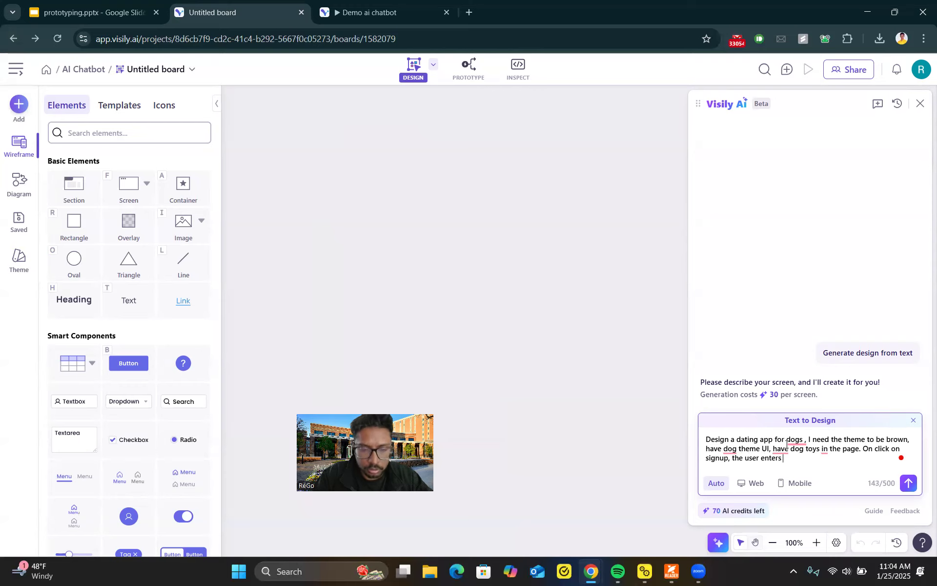
text(the deta)
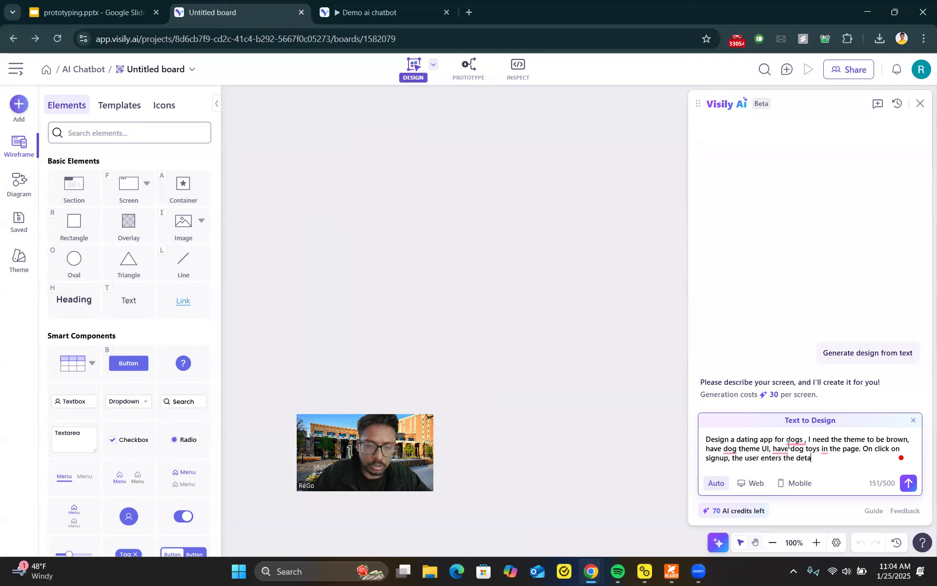
text(ils of the g)
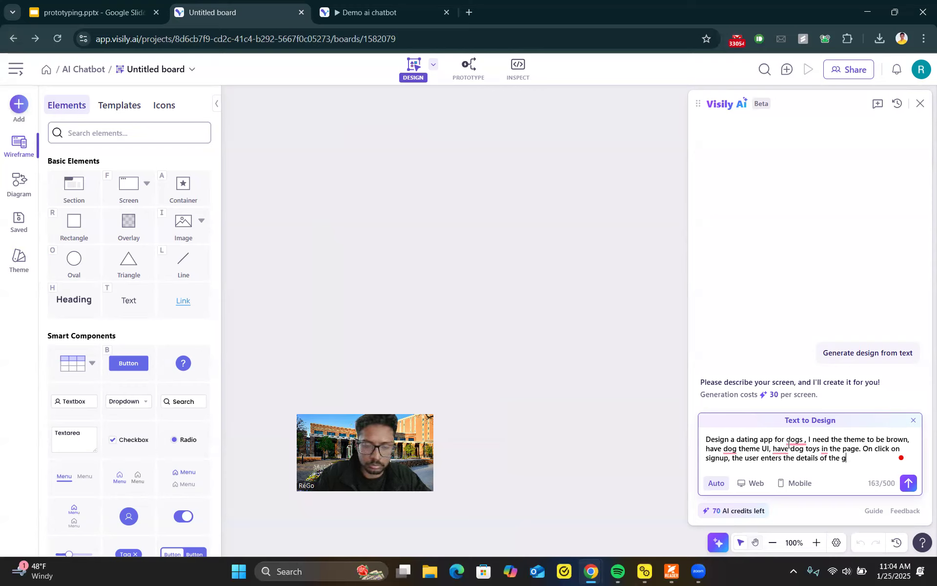
key(BackSpace)
text(dog, then)
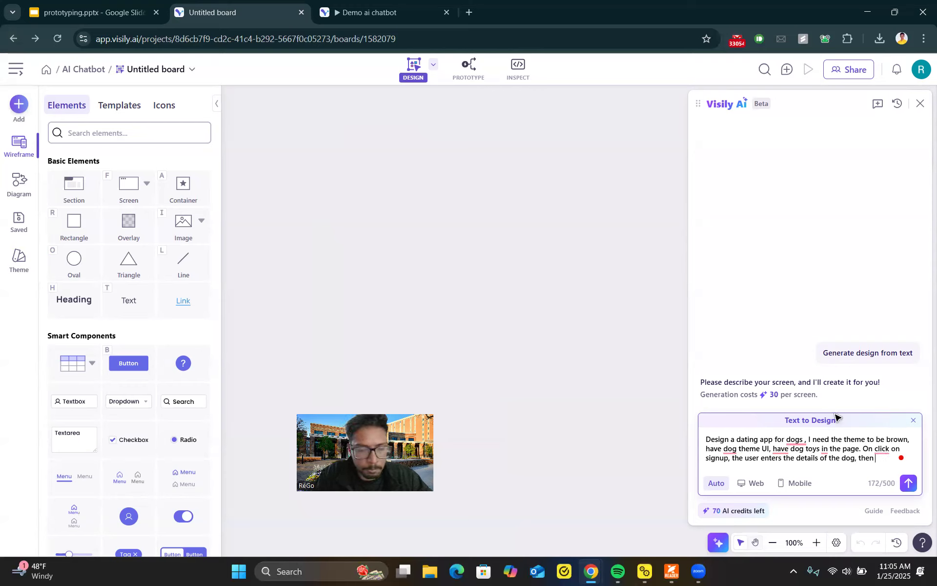
text(going )
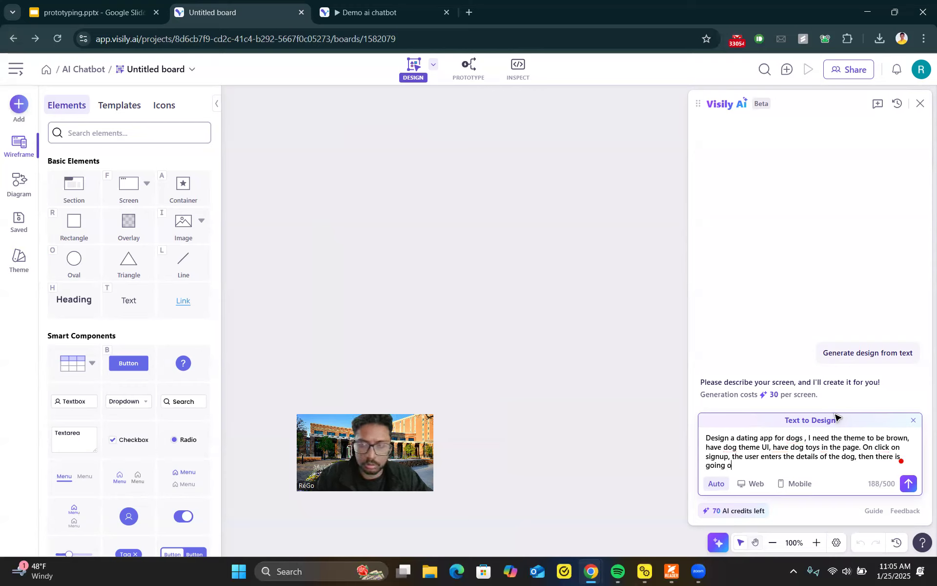
text(to be a screen where you can swipe left, for dogs y)
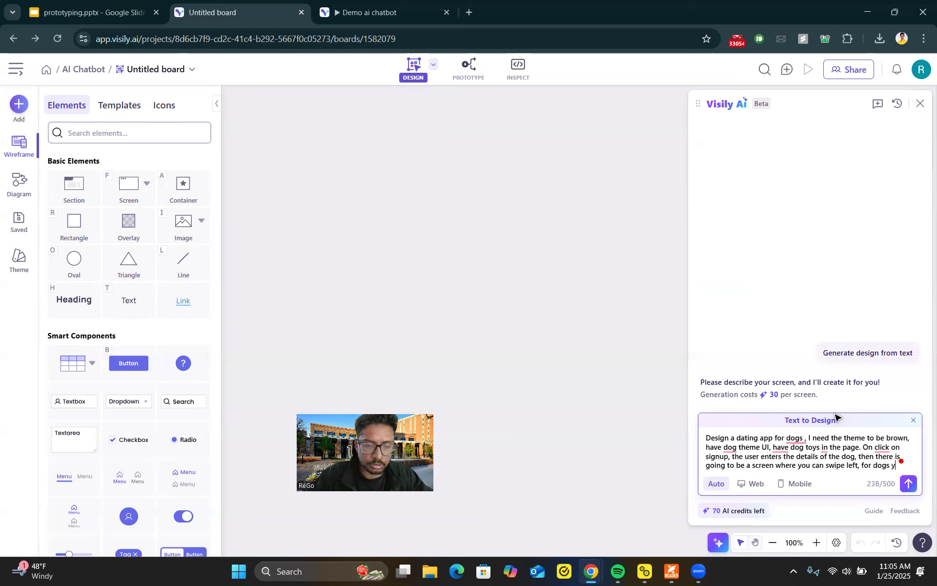
text(ike, sw)
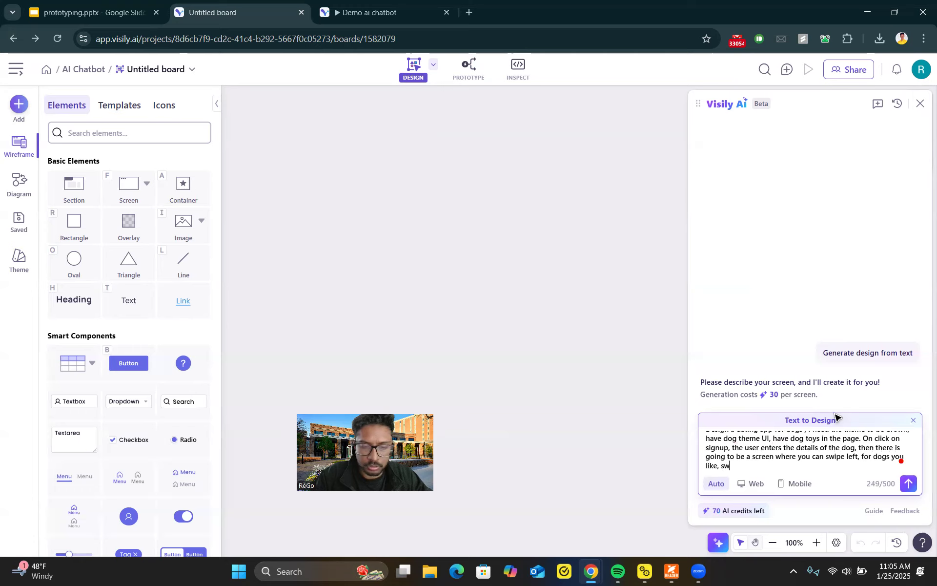
text(ipe right for dogs you h)
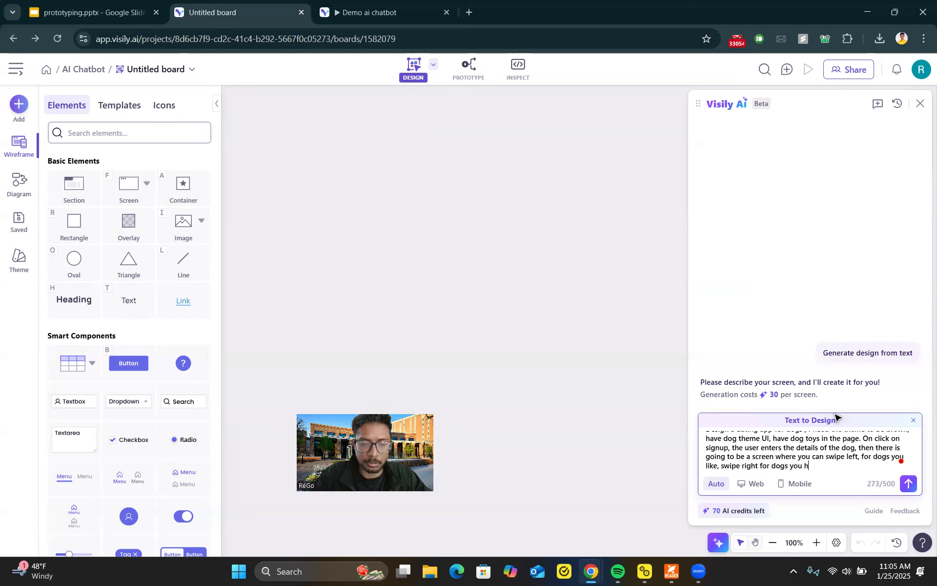
key(BackSpace)
key(BackSpace)
key(BackSpace)
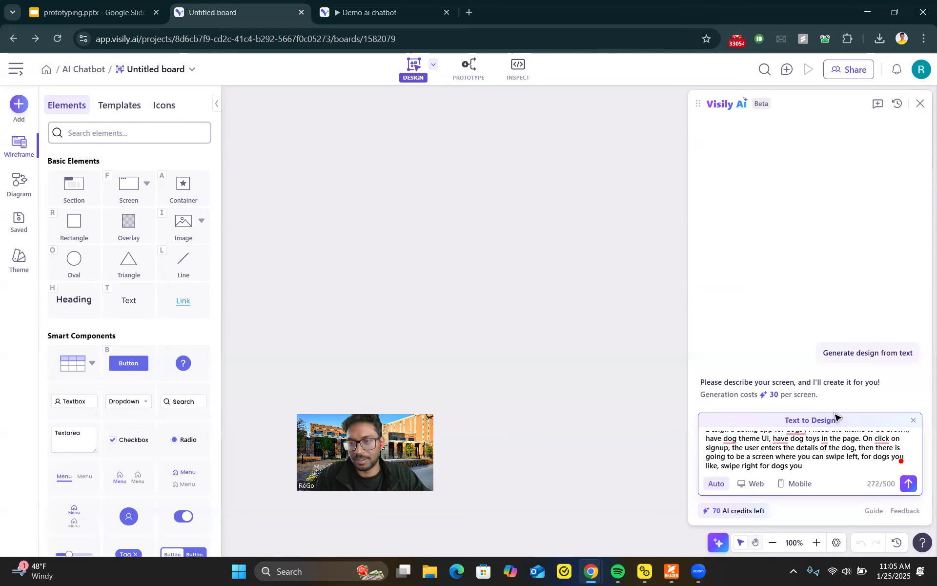
text(don't like)
key(Return)
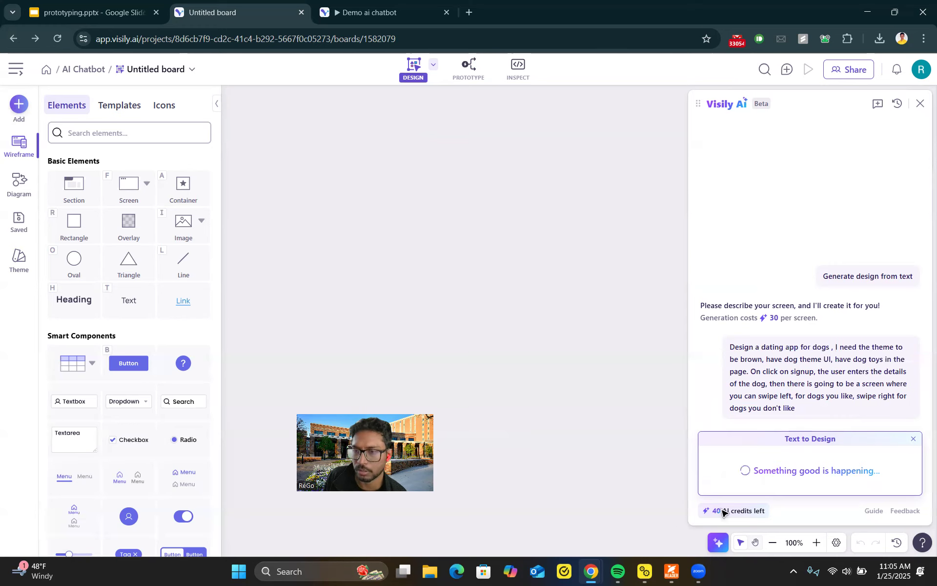
mouse_move(732, 512)
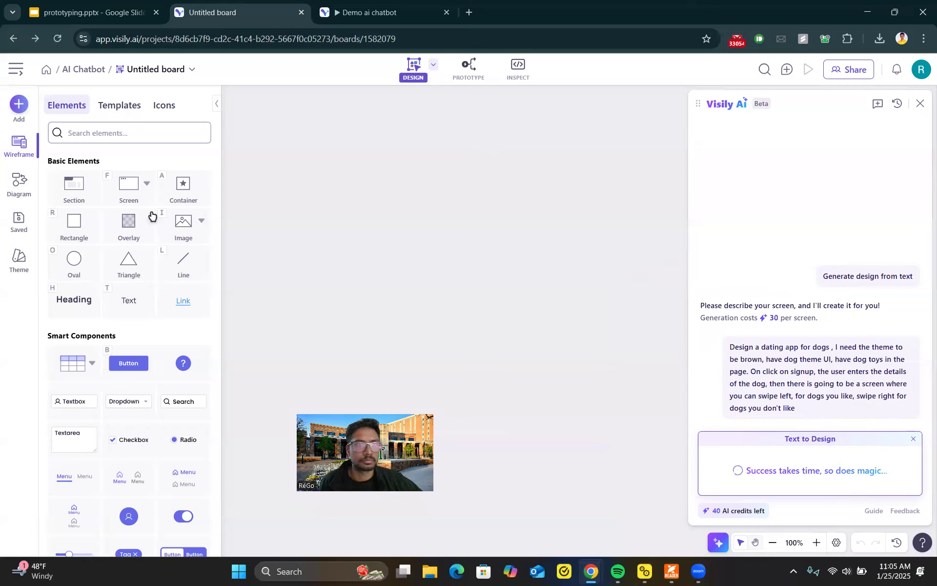
scroll(109, 157, down, 3)
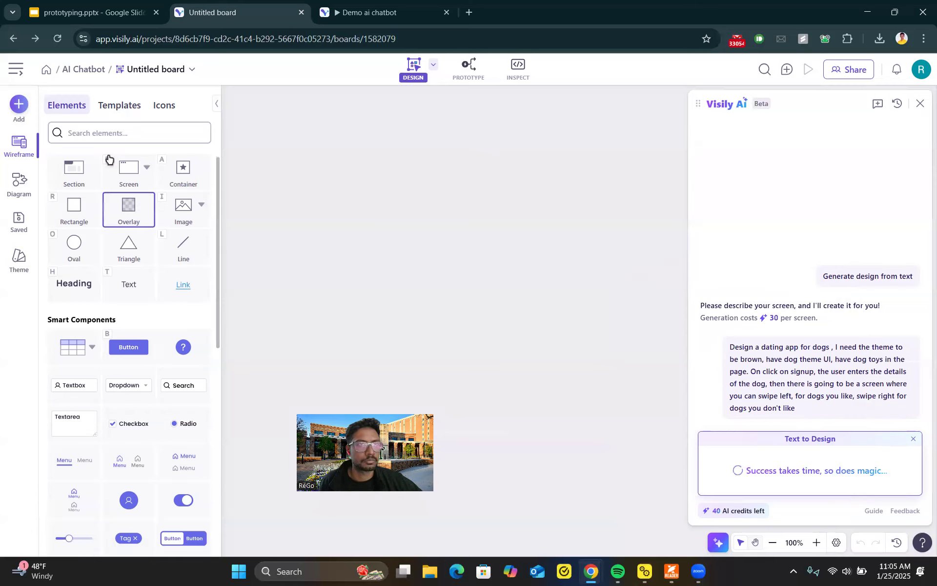
Step: Open the screen template library and scroll through the web screen template categories
click(113, 109)
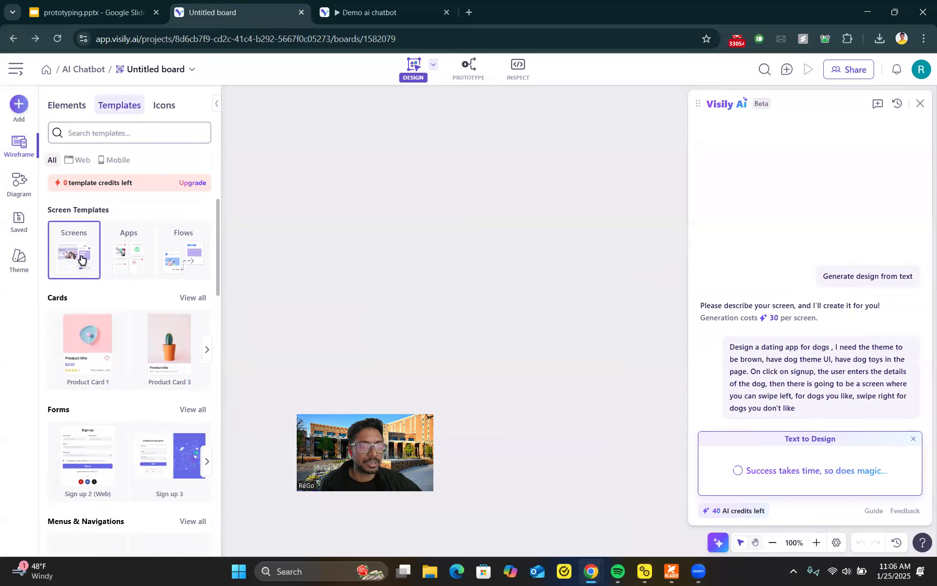
click(81, 260)
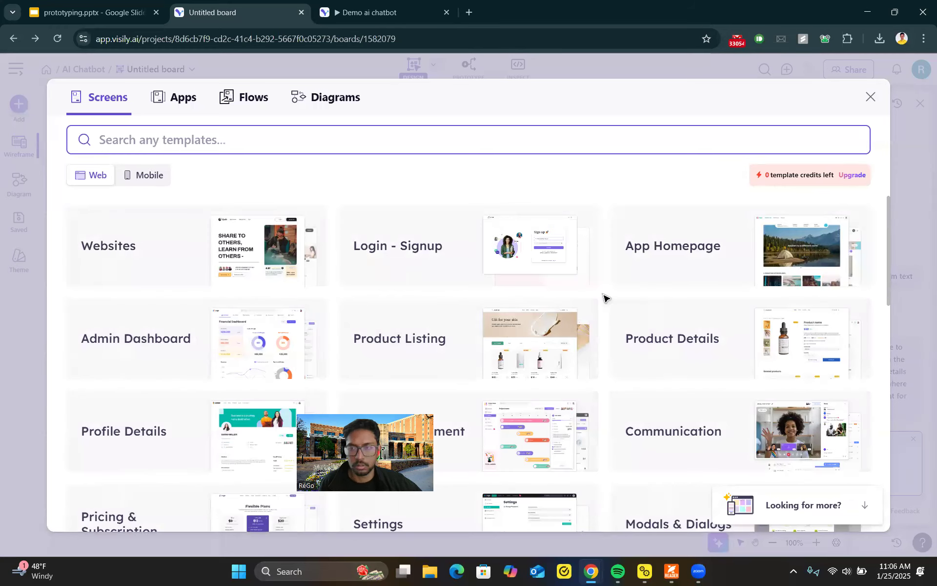
scroll(697, 295, down, 4)
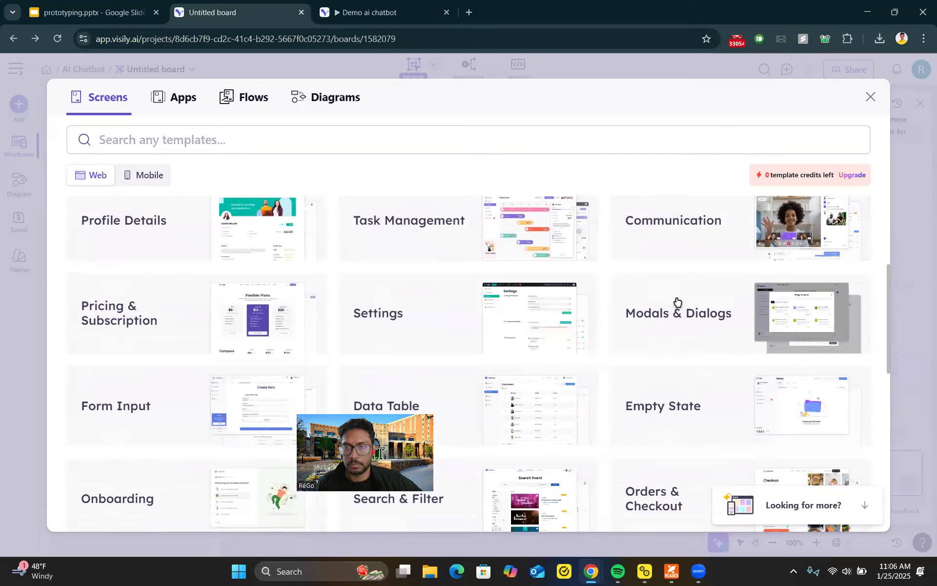
scroll(674, 328, down, 2)
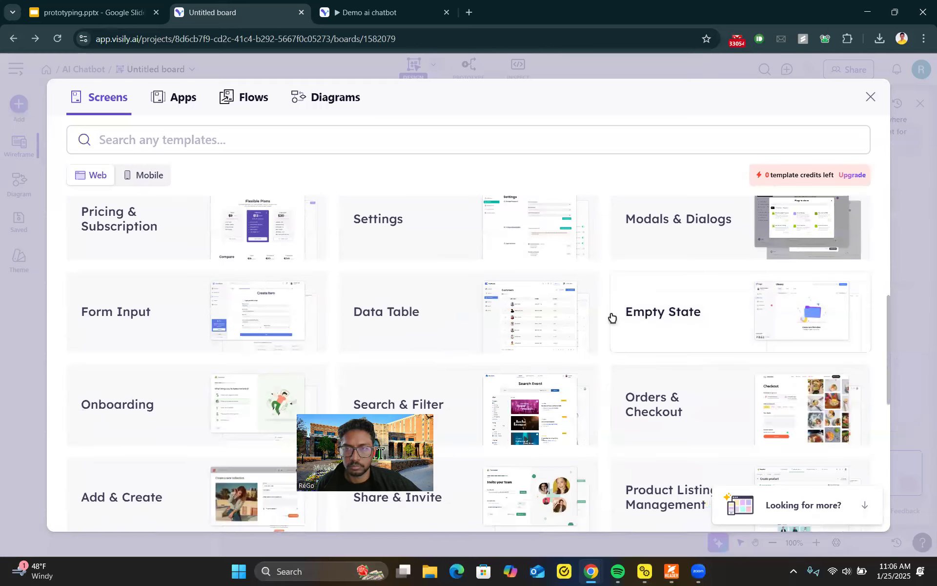
scroll(612, 317, down, 3)
scroll(205, 332, down, 2)
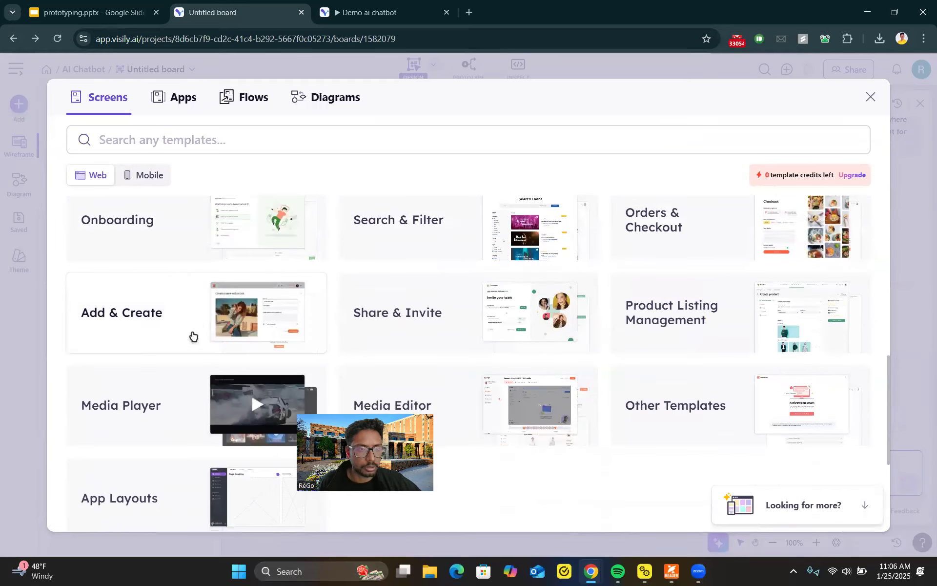
scroll(193, 335, down, 1)
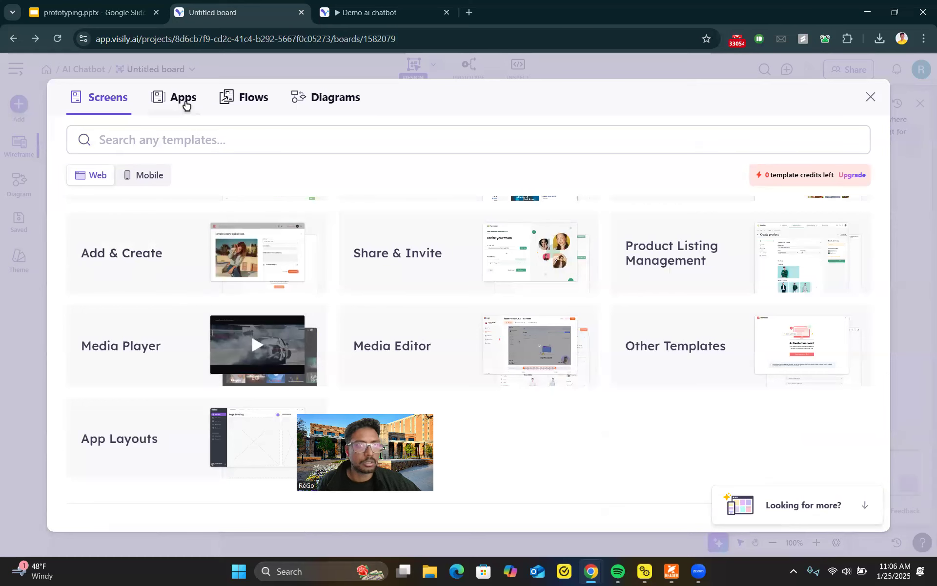
Step: Browse the Apps templates, opening the Online Store Builder pages and template credits, and close the template library
click(185, 105)
scroll(163, 307, down, 3)
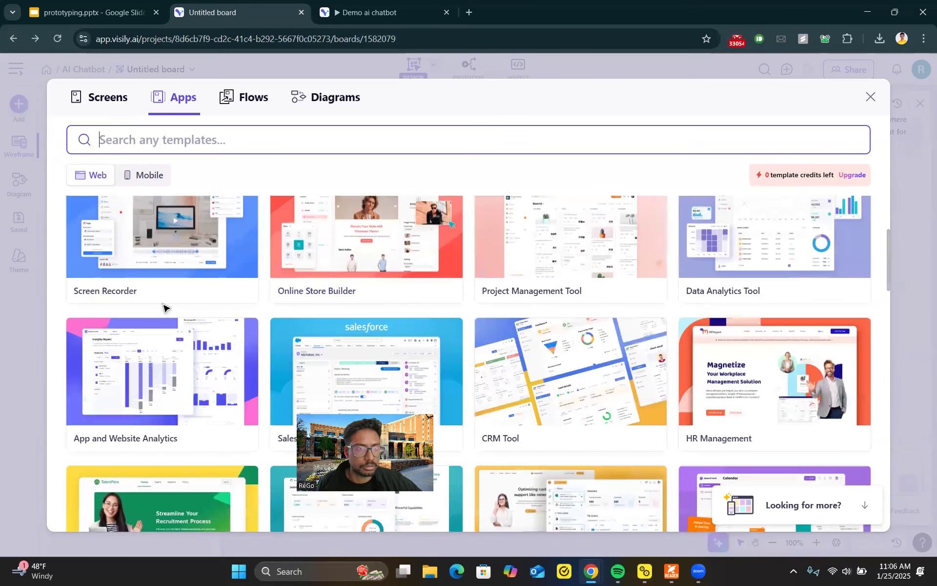
scroll(168, 273, up, 1)
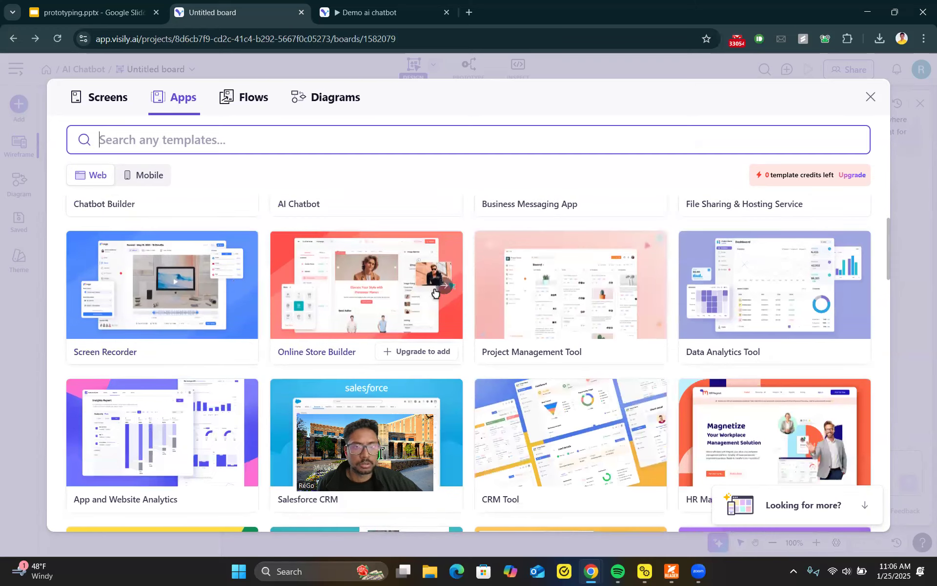
click(408, 307)
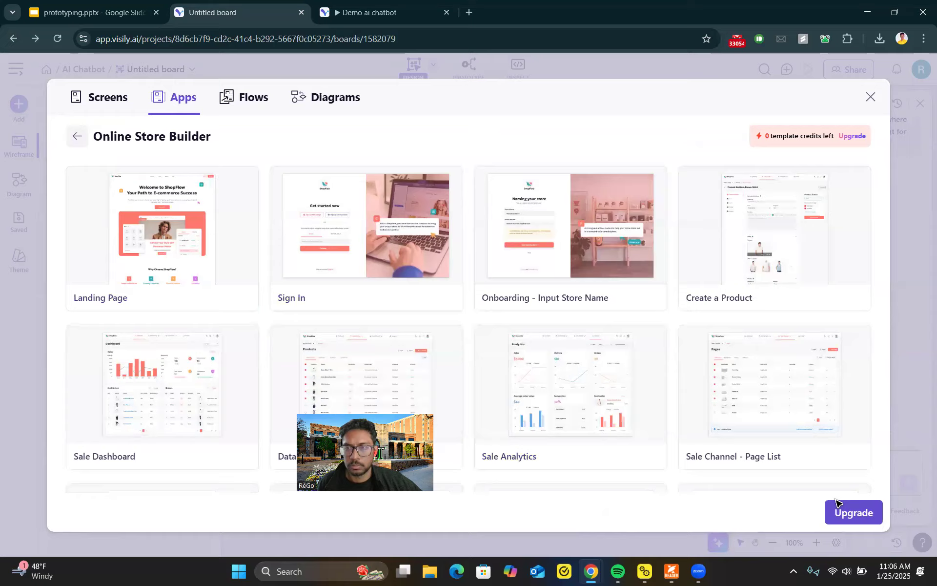
scroll(781, 429, down, 5)
scroll(794, 445, down, 2)
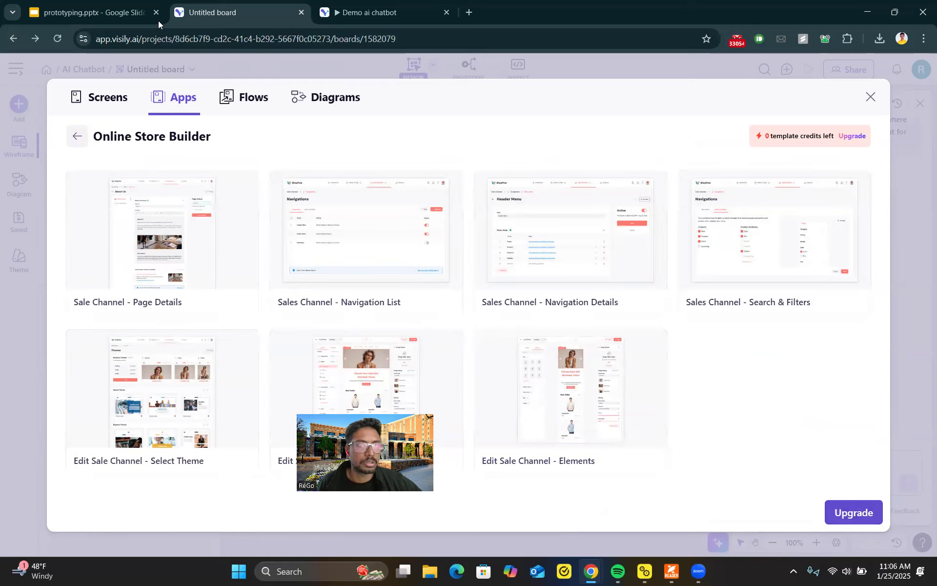
click(341, 14)
click(260, 7)
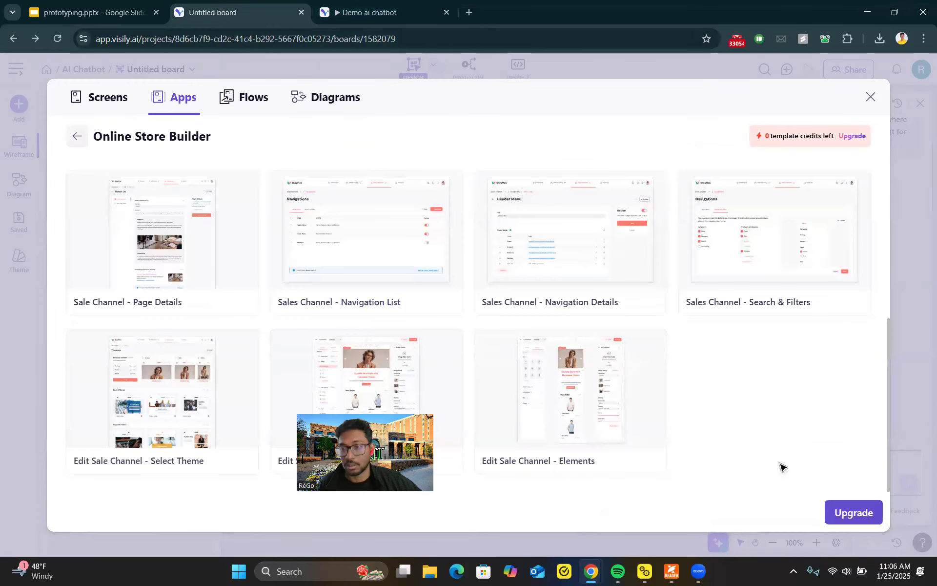
scroll(781, 270, up, 5)
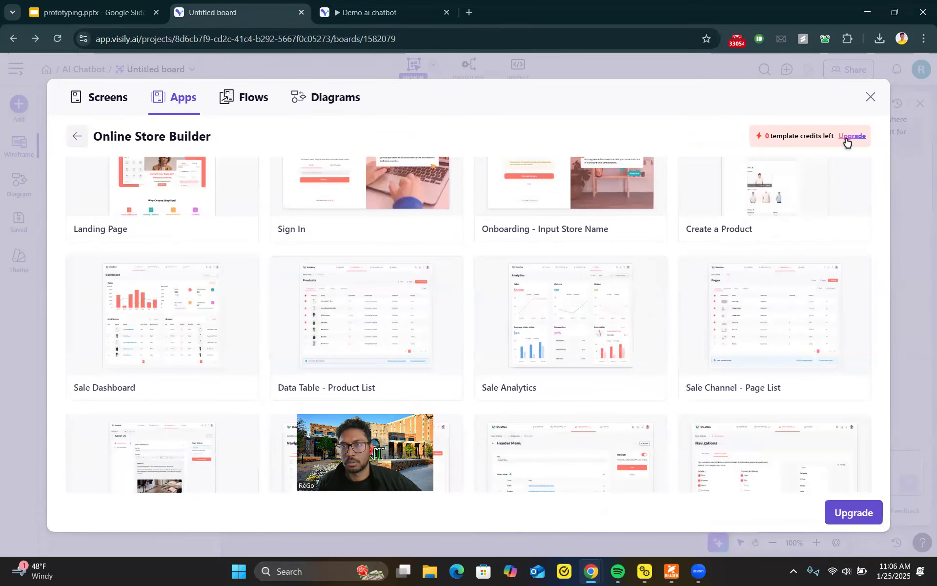
mouse_move(847, 142)
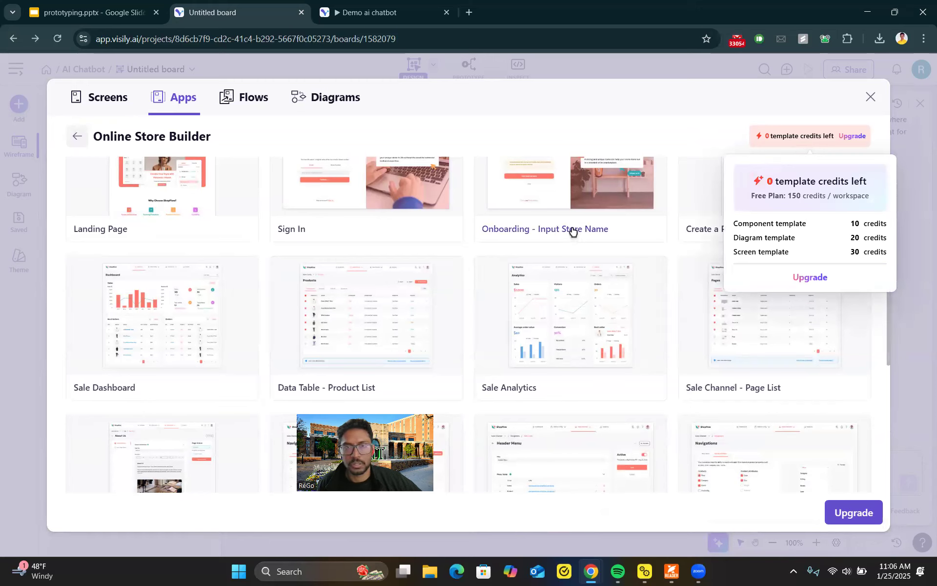
scroll(293, 166, up, 2)
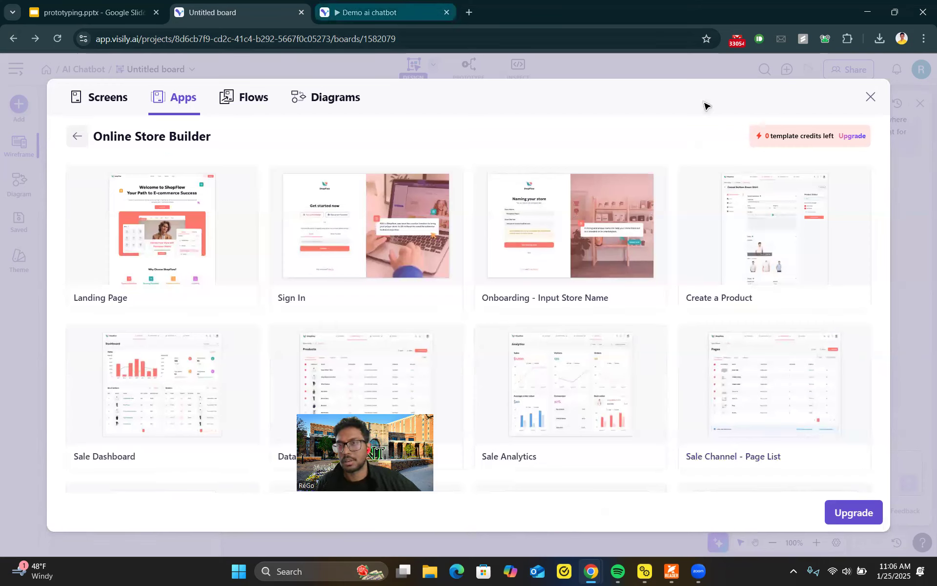
click(869, 99)
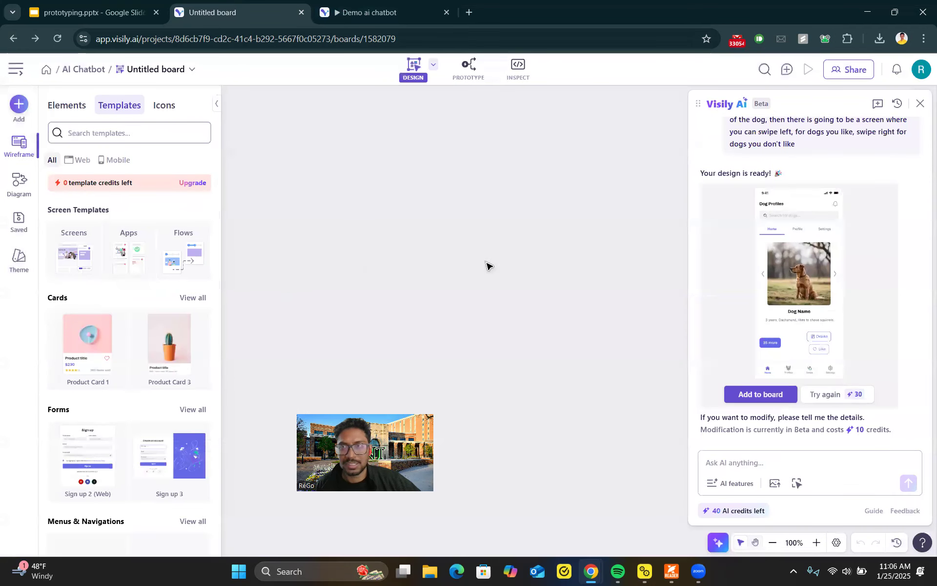
Step: Add the generated dog dating app design to the Untitled board
click(757, 395)
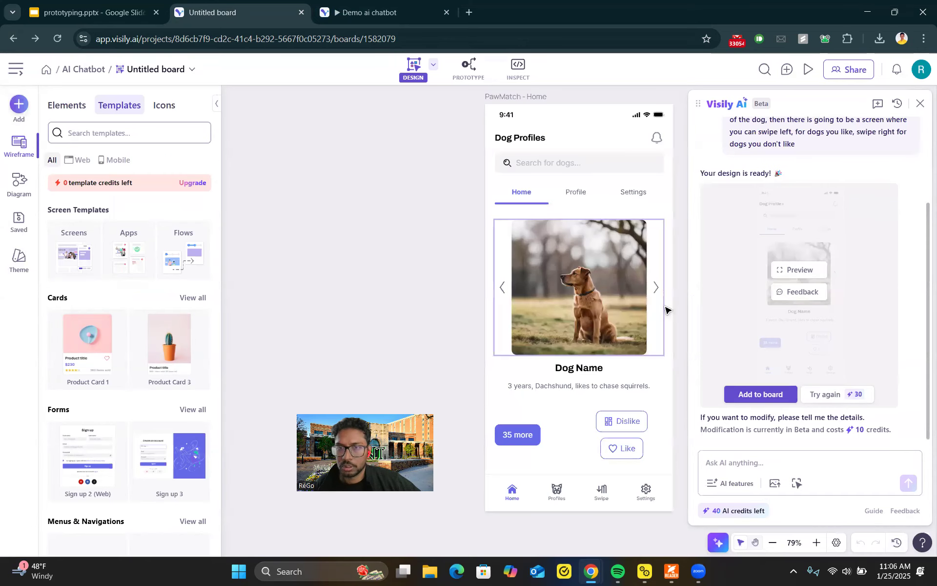
scroll(601, 266, down, 2)
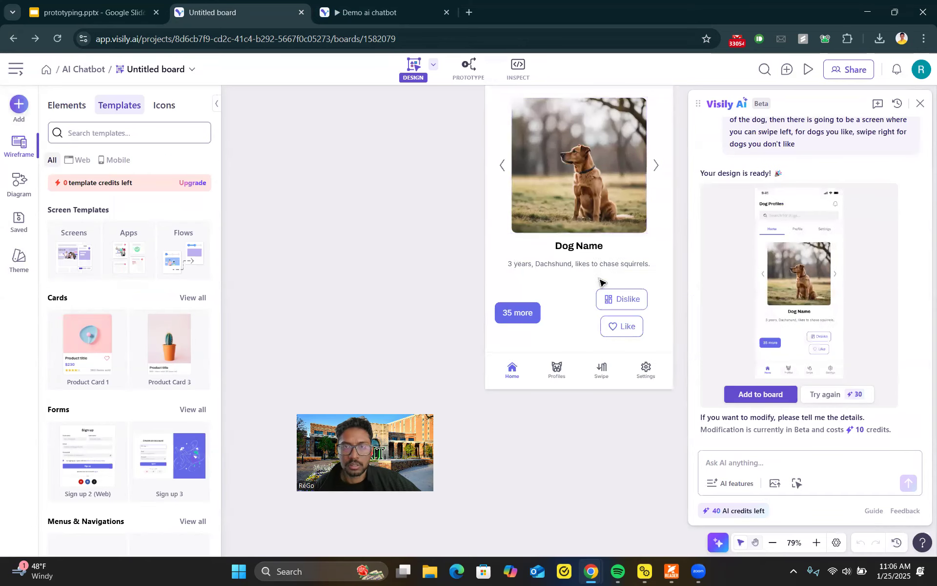
scroll(599, 282, up, 2)
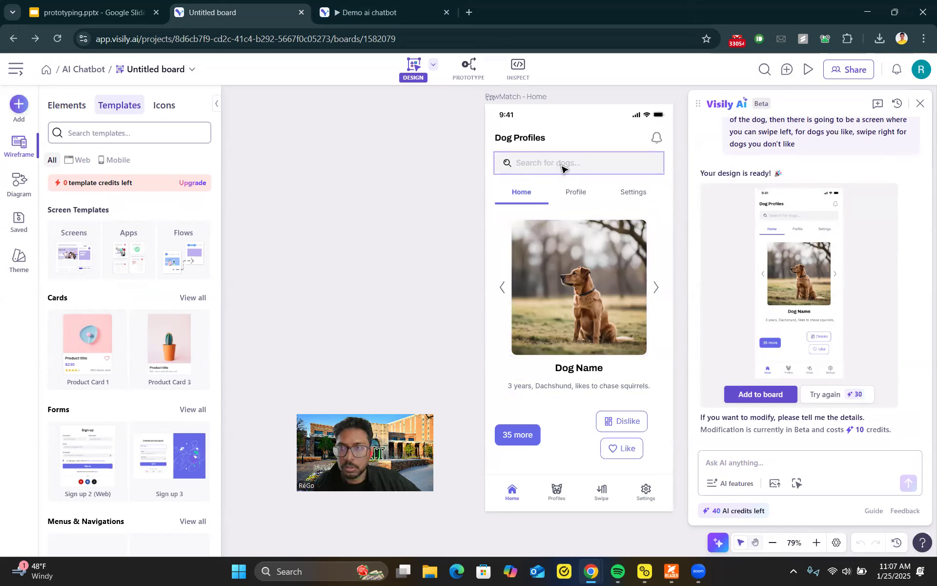
scroll(761, 170, up, 3)
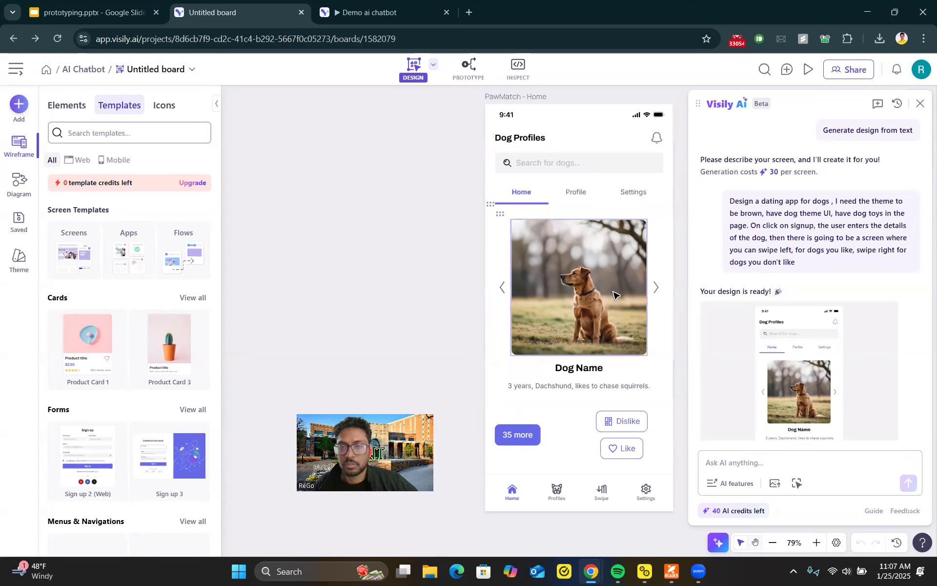
scroll(551, 380, down, 3)
scroll(550, 383, up, 3)
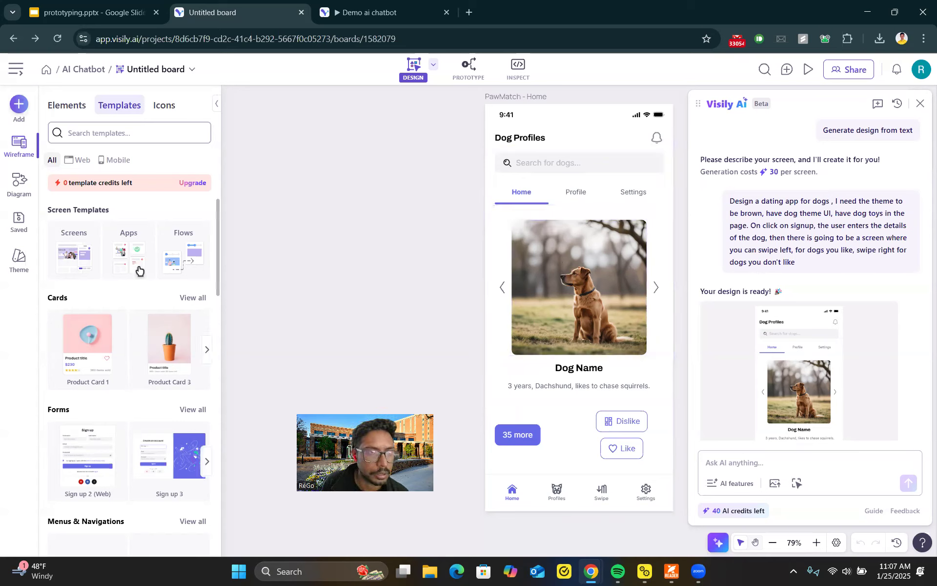
Step: Scroll through the template panel's cards, forms, navigation, dialogs and chart components
scroll(113, 299, down, 3)
mouse_move(93, 252)
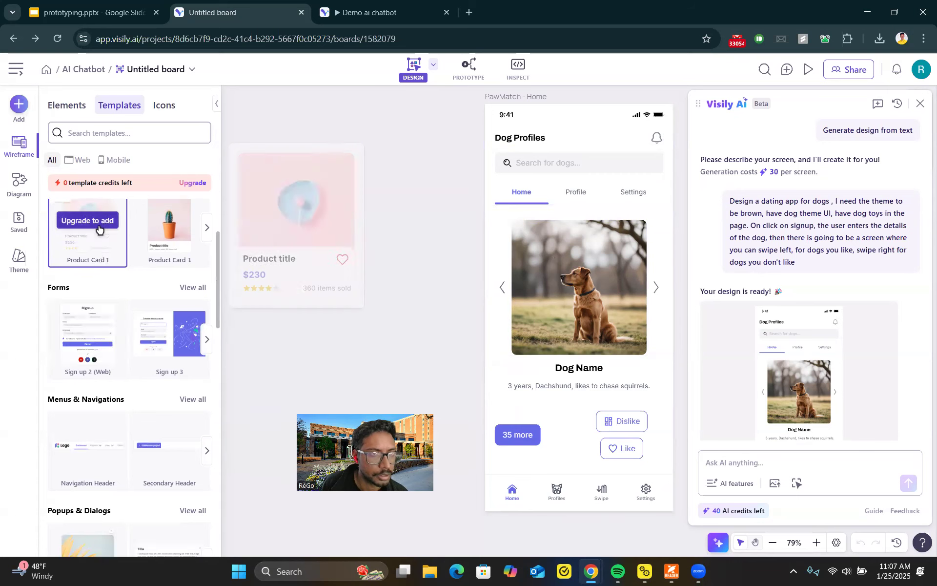
scroll(95, 312, down, 5)
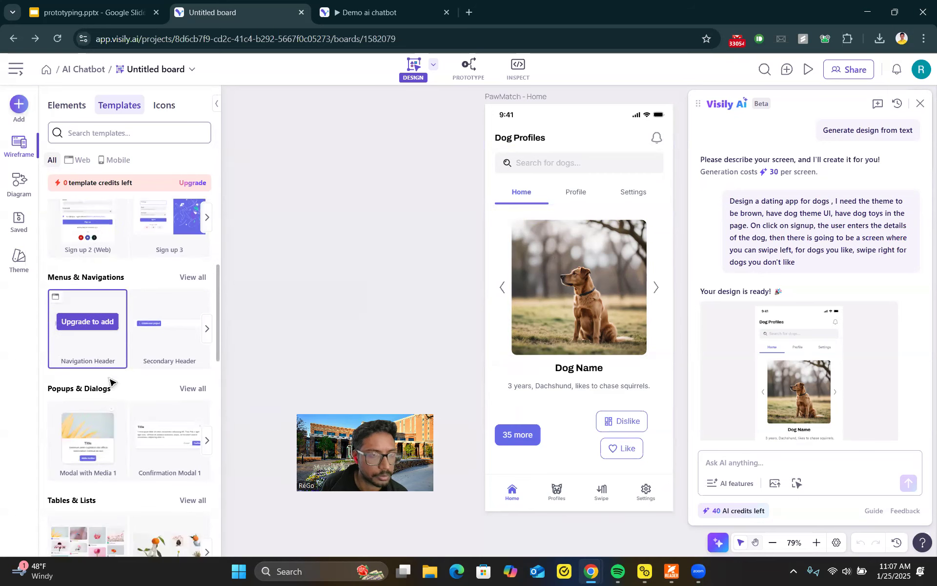
mouse_move(93, 387)
scroll(93, 387, down, 14)
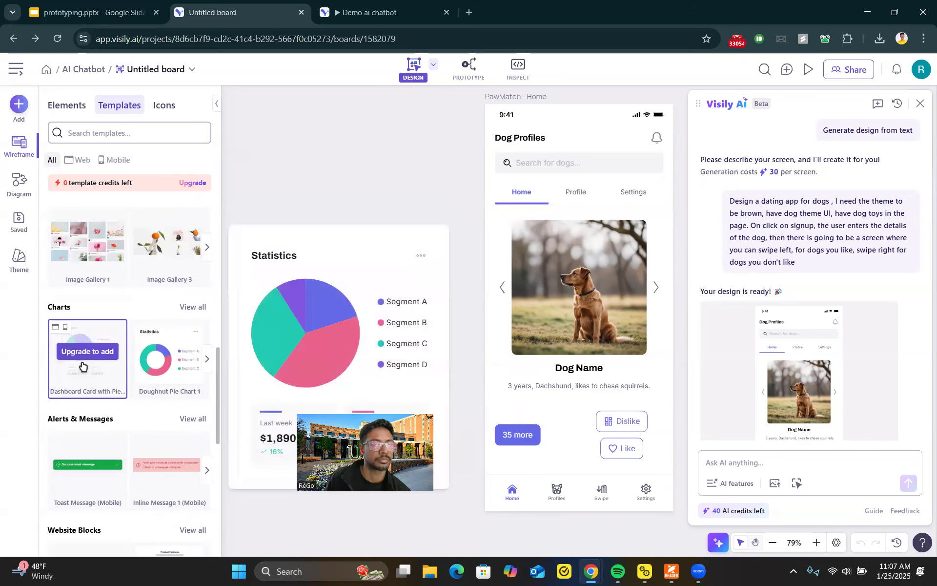
scroll(122, 303, up, 20)
Step: Switch to the Demo ai chatbot board and add a Button onto the Natural Language Processing plug-in card
click(356, 13)
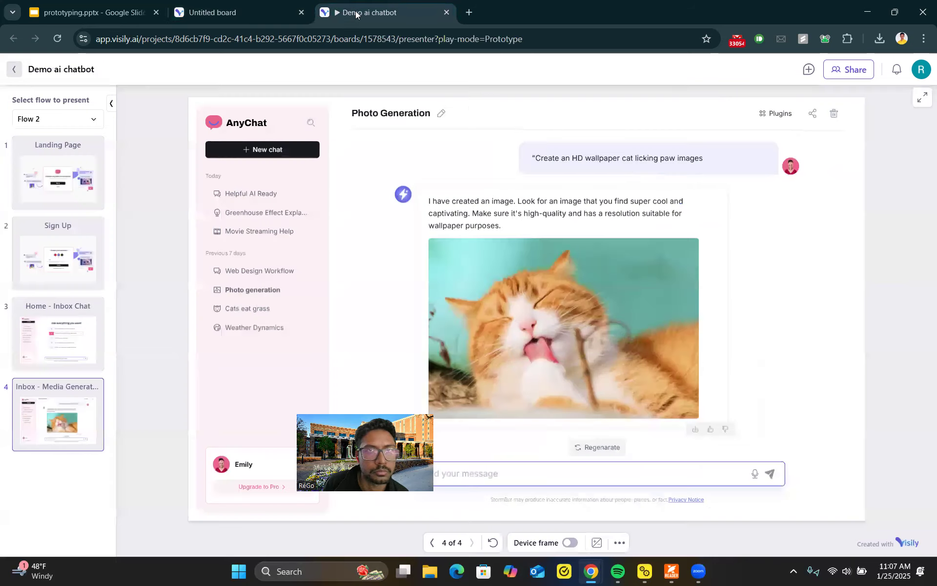
click(16, 70)
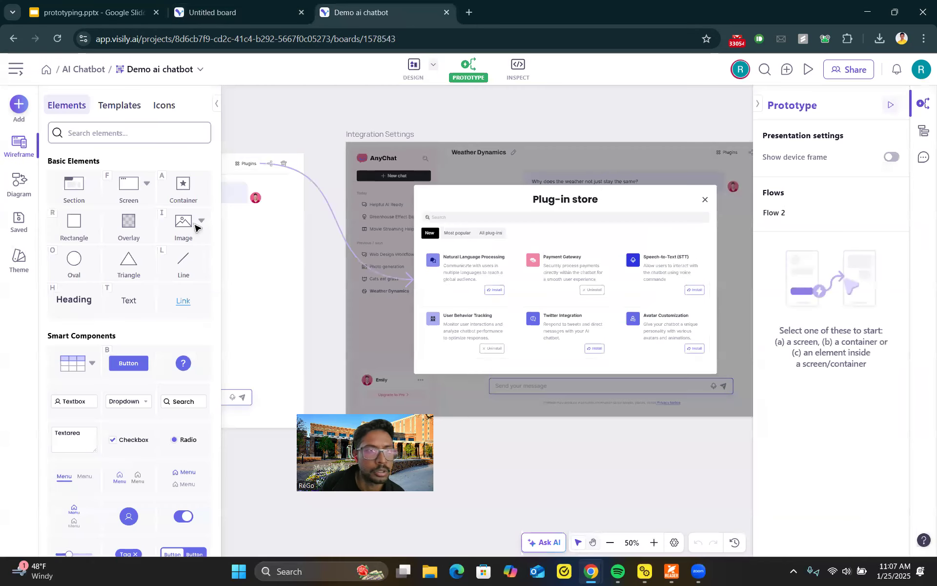
click(470, 271)
click(468, 271)
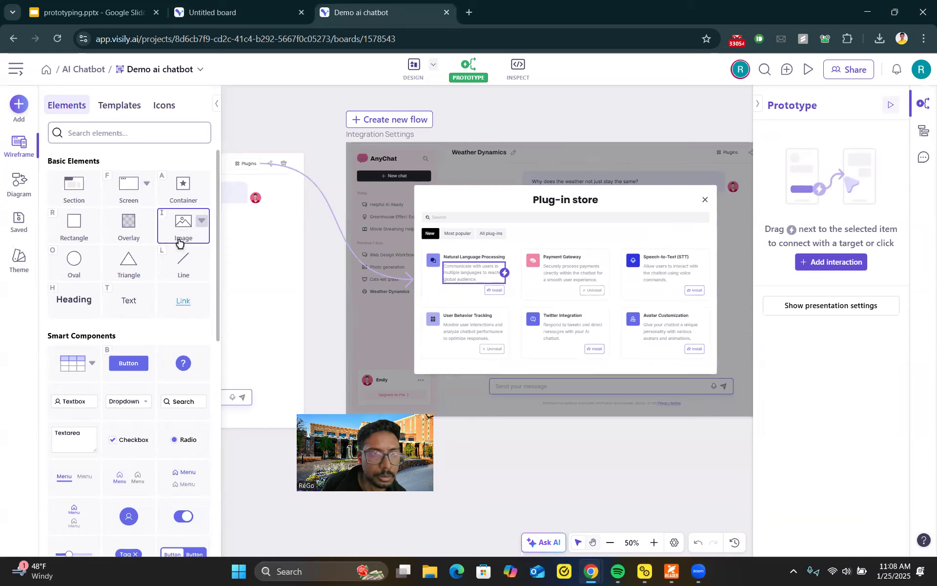
scroll(162, 304, down, 3)
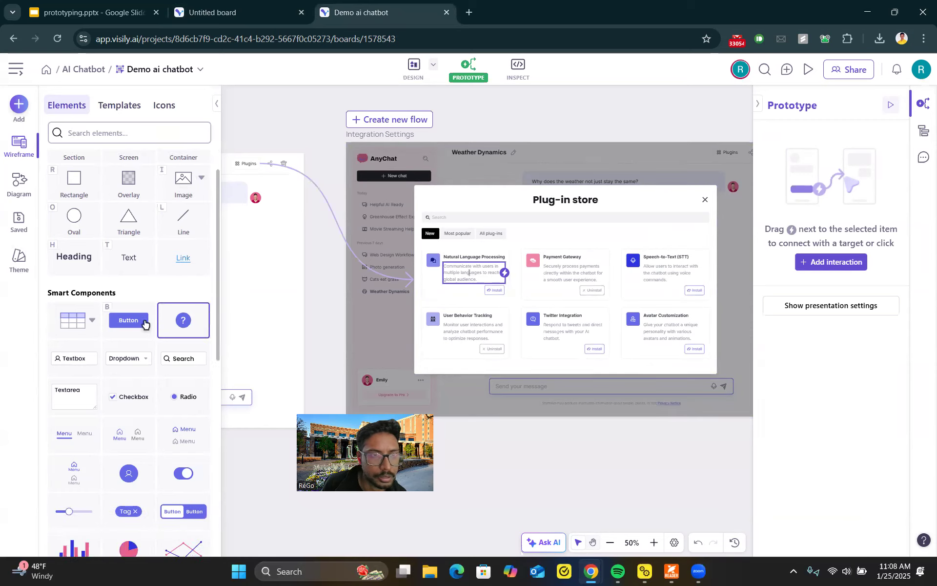
drag(129, 240, 465, 292)
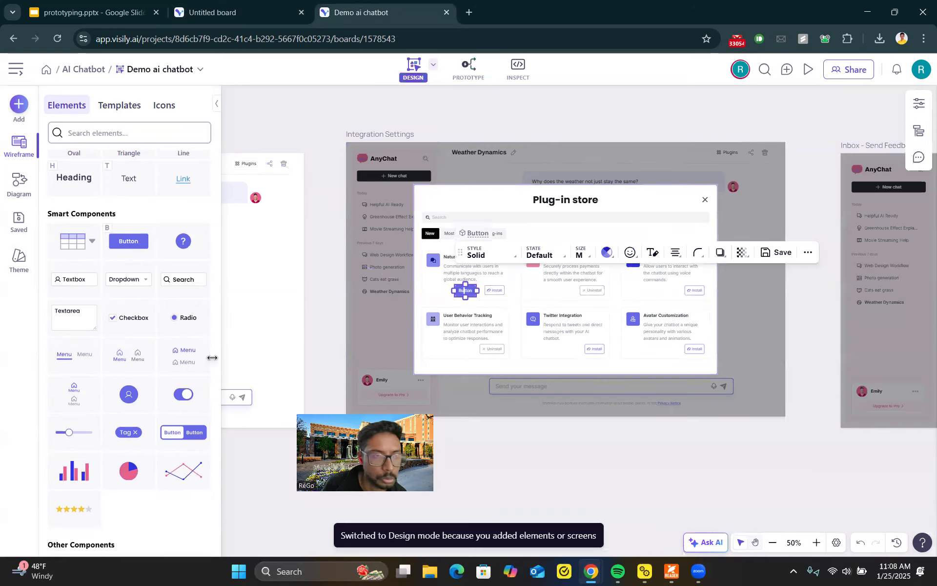
Step: Browse the element components and place an icon from the icon library beside the new button
scroll(147, 391, down, 5)
scroll(116, 365, down, 2)
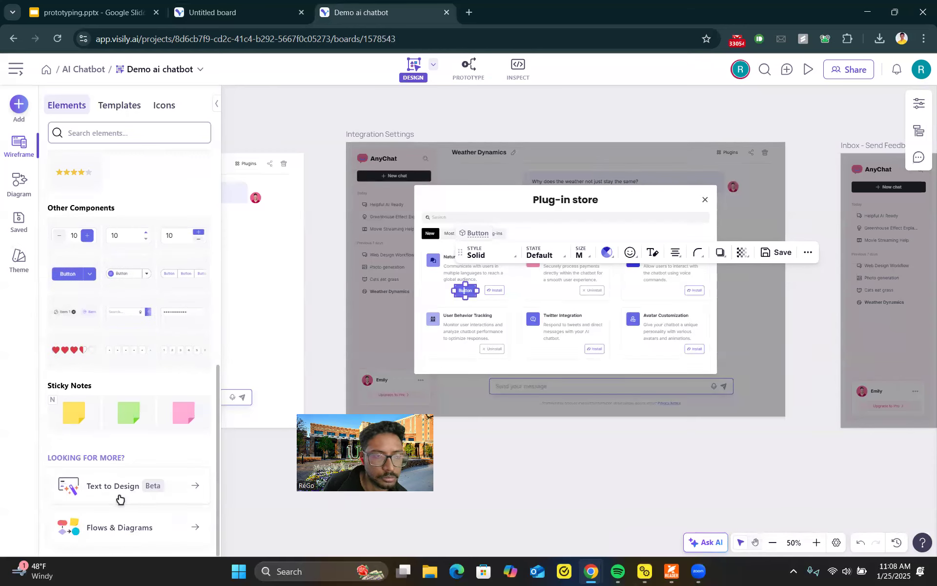
scroll(108, 342, up, 5)
scroll(110, 299, up, 2)
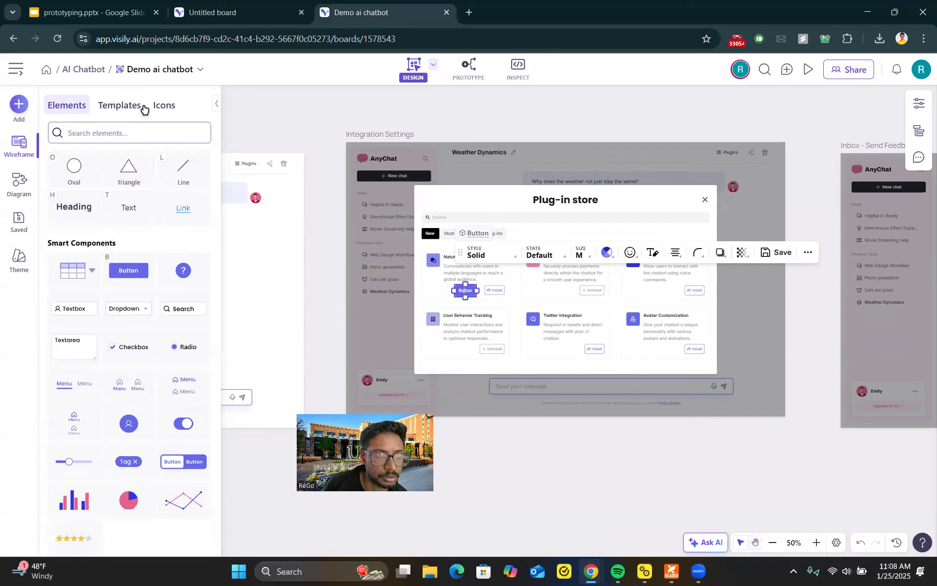
click(164, 105)
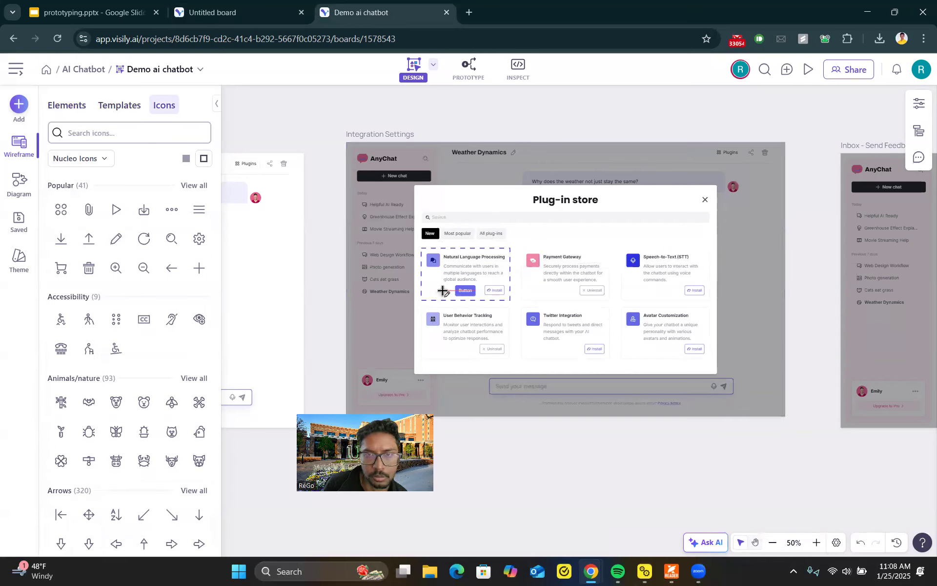
scroll(156, 294, down, 10)
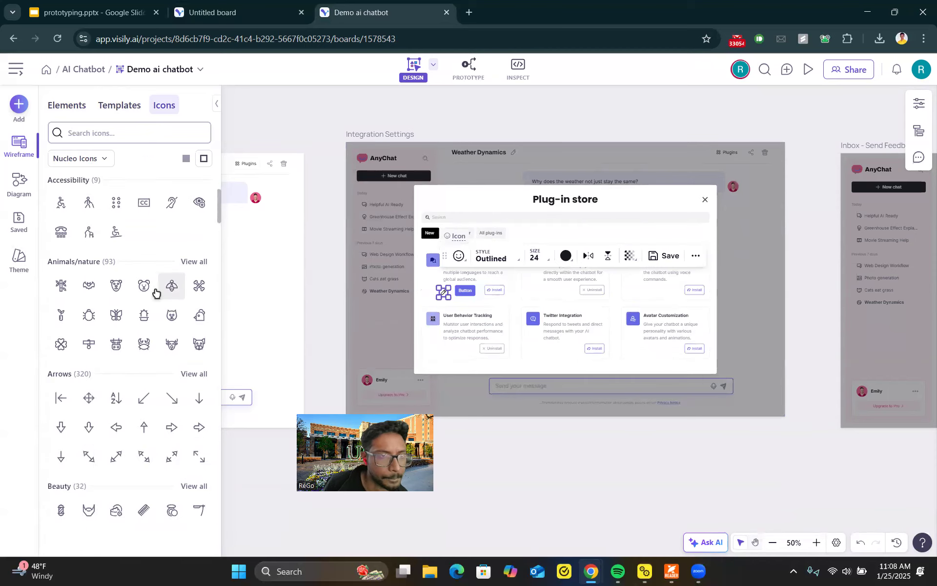
Step: Browse the Templates and Elements panels and open the Diagram element set
click(114, 112)
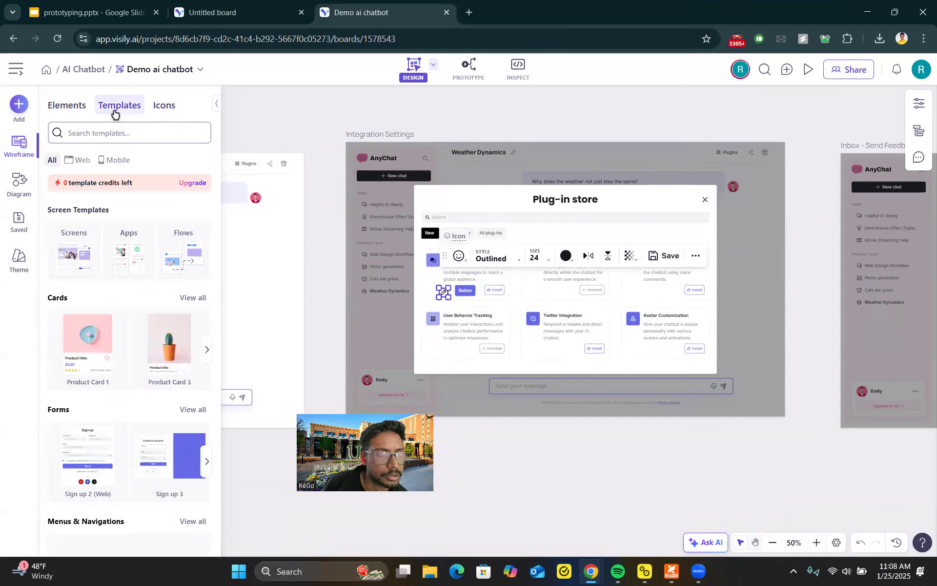
click(64, 105)
scroll(87, 293, down, 3)
scroll(86, 300, down, 5)
scroll(86, 300, up, 8)
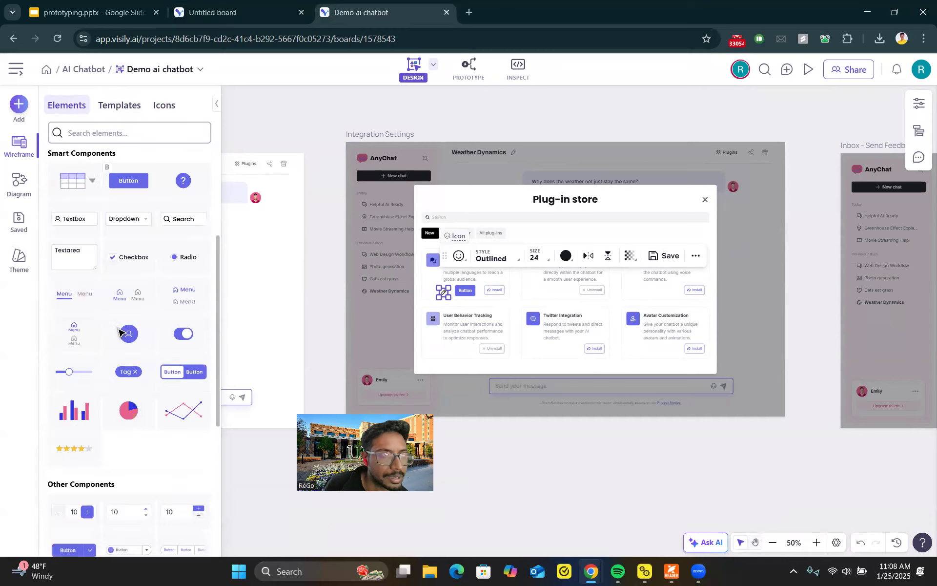
click(22, 188)
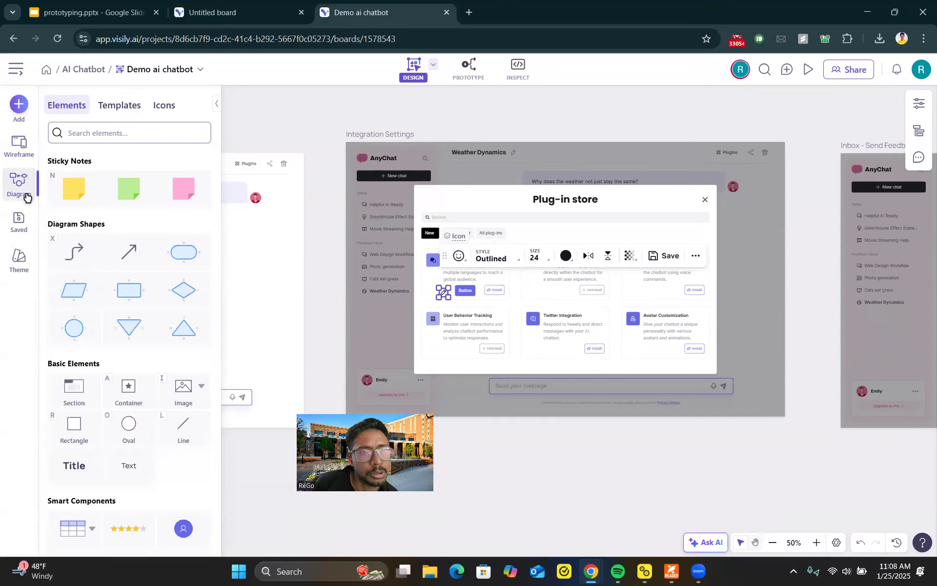
Step: Browse the remaining Diagram elements, then view the Saved templates and Theme settings panels
scroll(104, 298, down, 3)
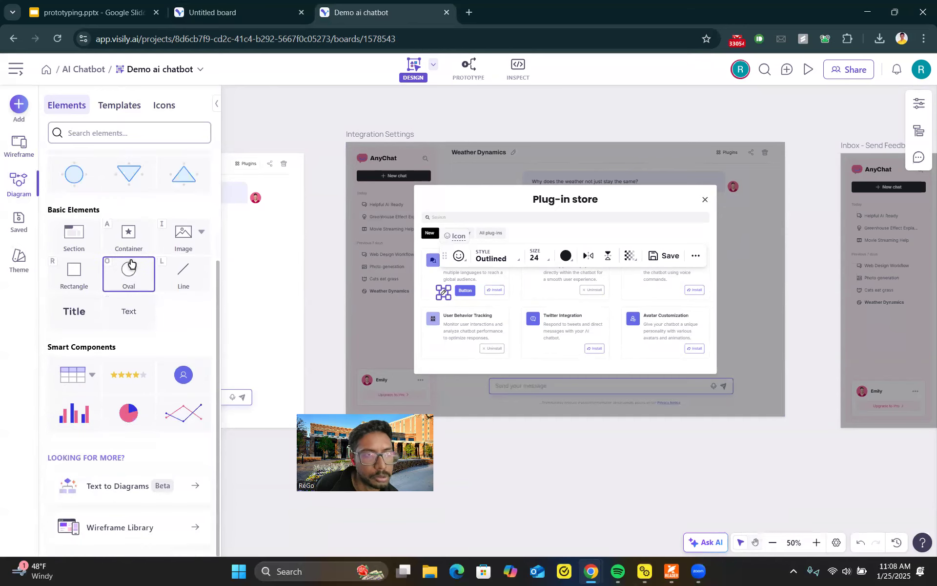
click(22, 227)
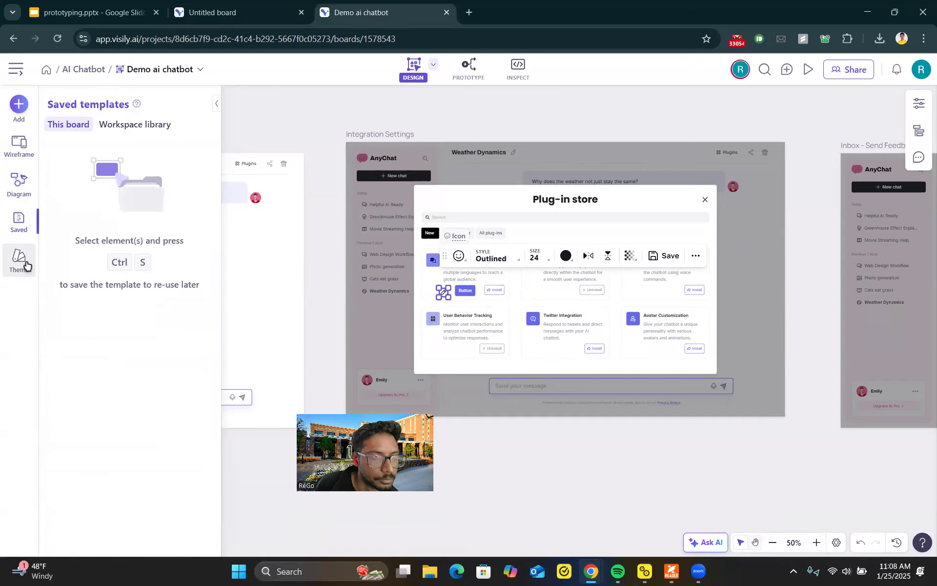
click(24, 263)
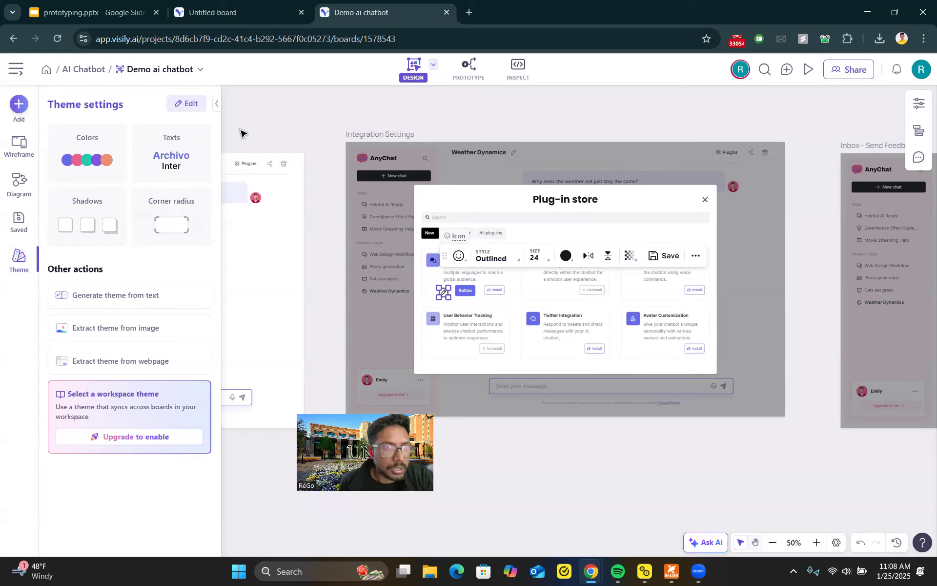
Step: Switch to the prototyping presentation in Google Slides and open the Figma Overview slide
click(228, 10)
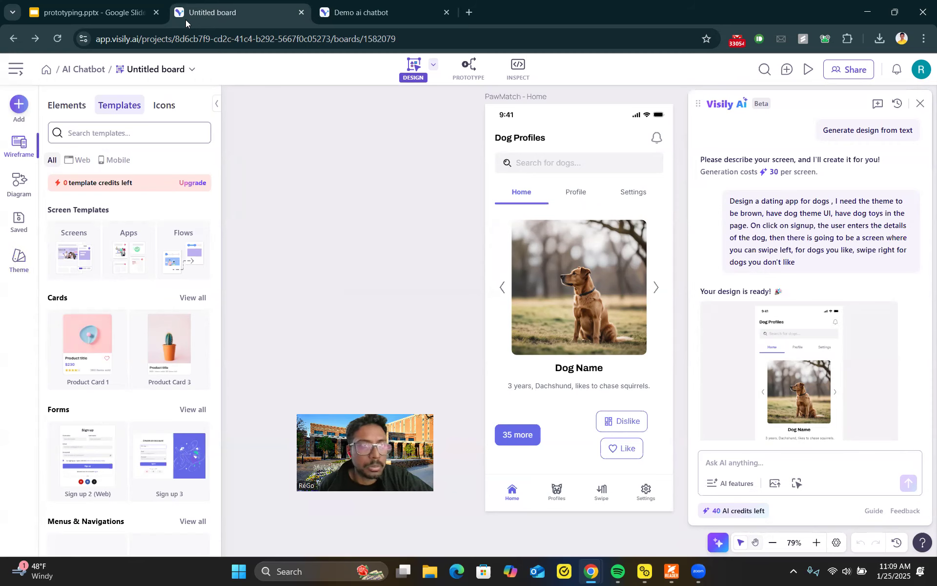
click(91, 15)
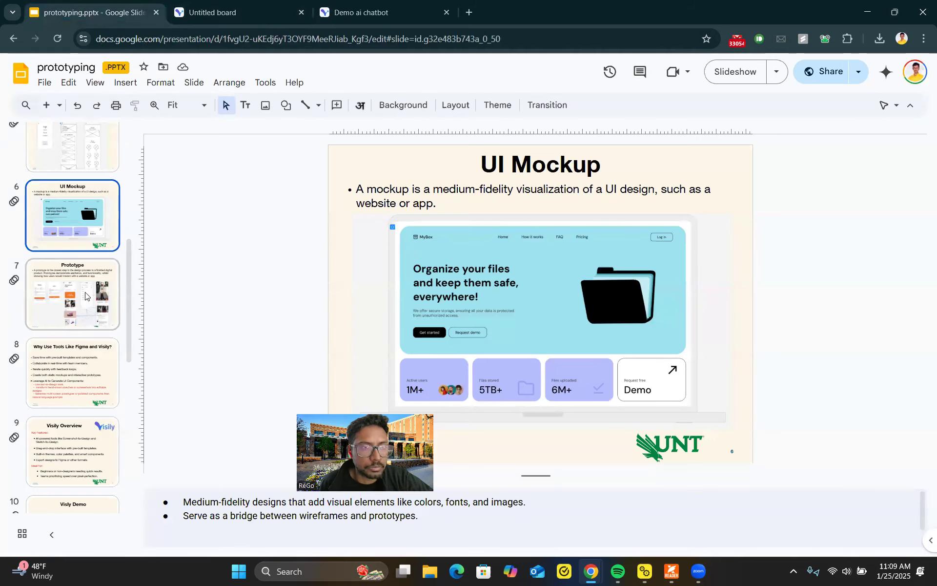
scroll(82, 307, down, 3)
scroll(76, 336, down, 5)
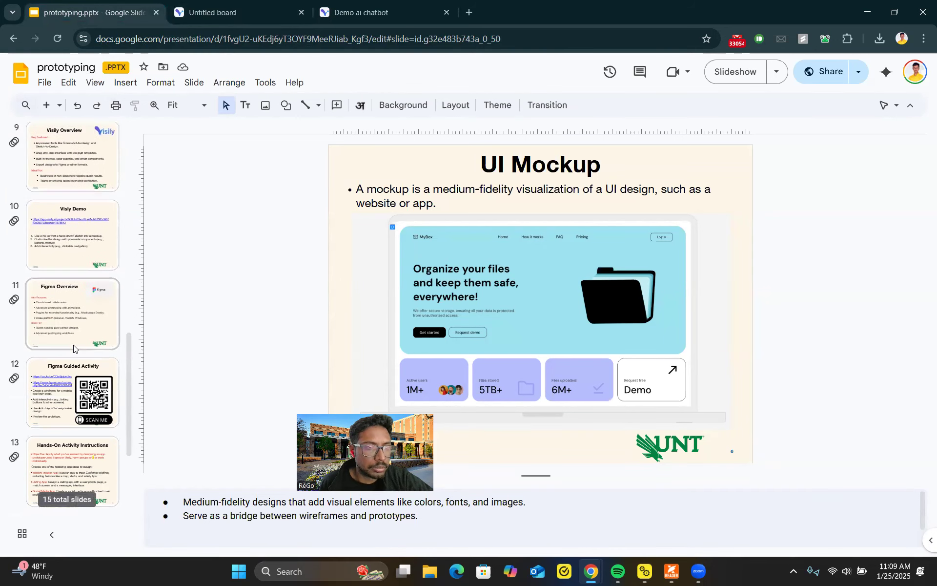
click(75, 250)
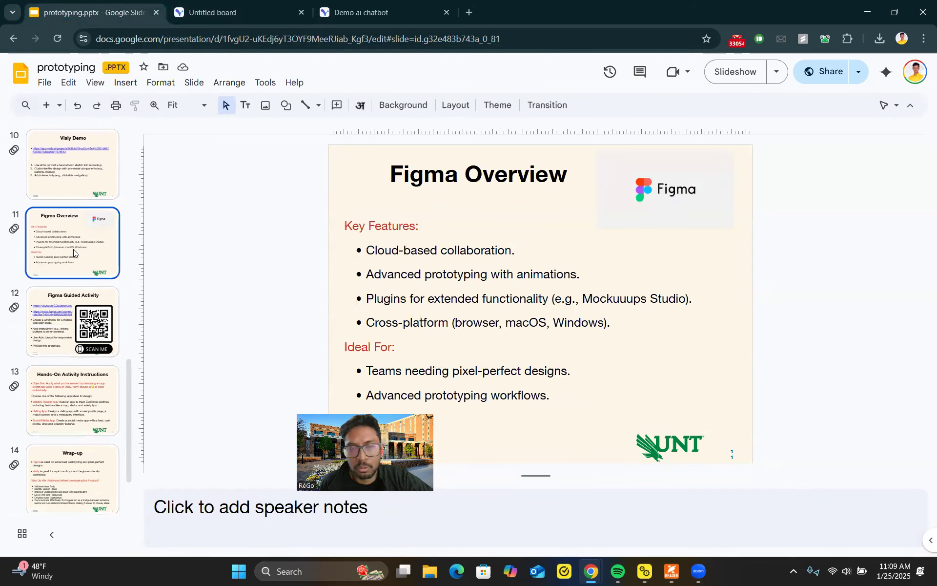